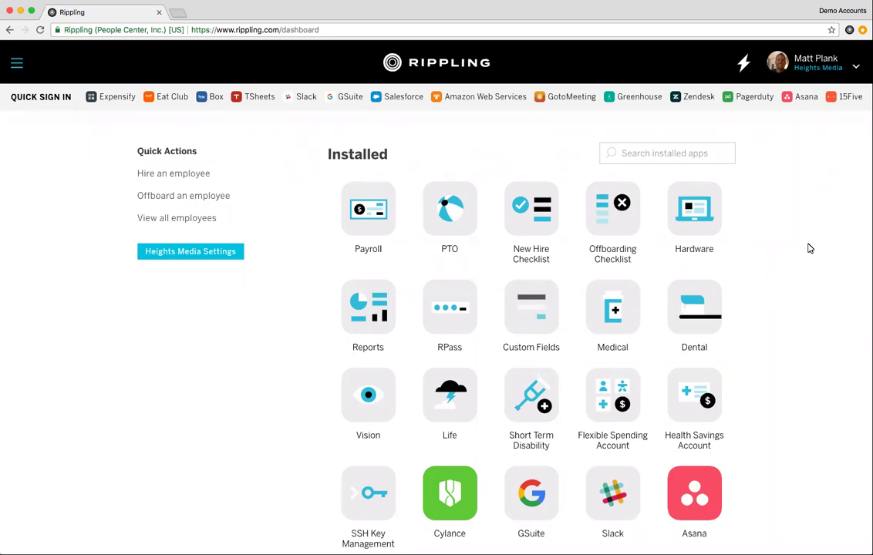
Step: Look over the installed apps on the company dashboard
{"action": "scroll", "coordinate": [809, 248], "scroll_direction": "down", "scroll_amount": 3}
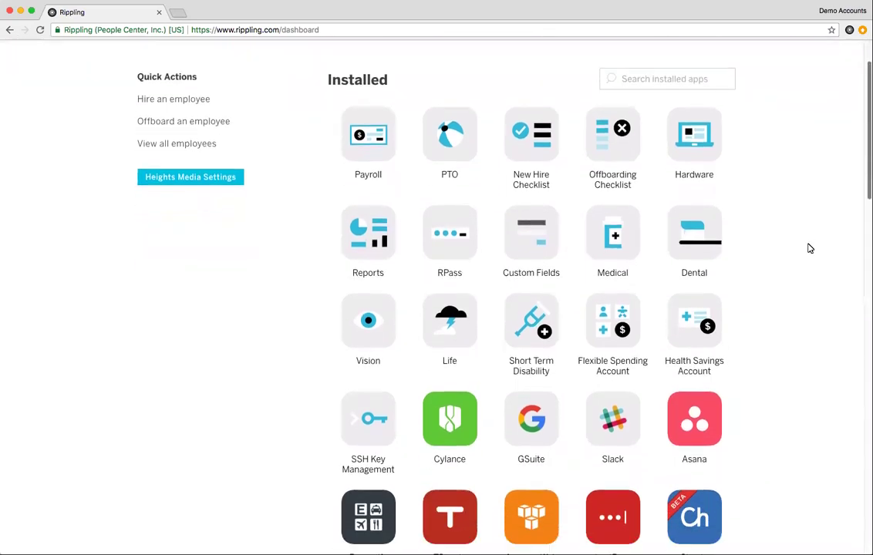
{"action": "scroll", "coordinate": [810, 248], "scroll_direction": "down", "scroll_amount": 3}
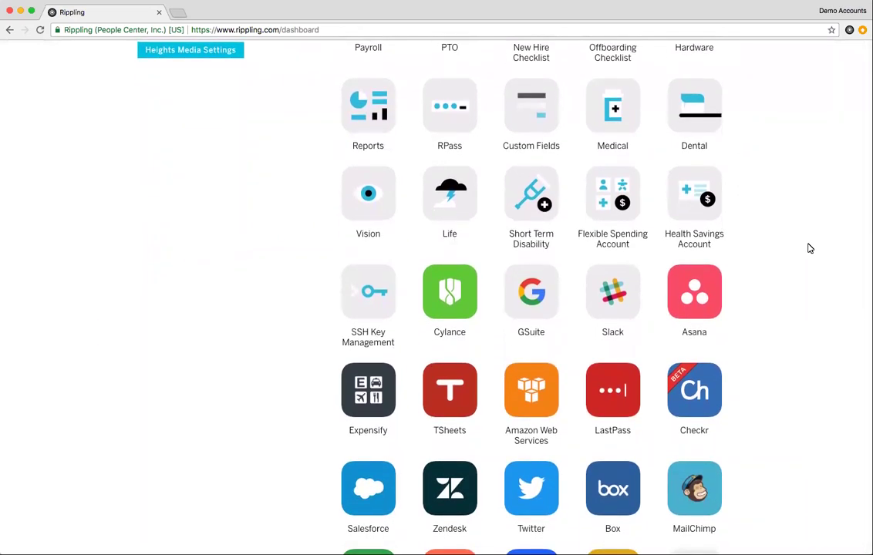
{"action": "scroll", "coordinate": [809, 248], "scroll_direction": "down", "scroll_amount": 1}
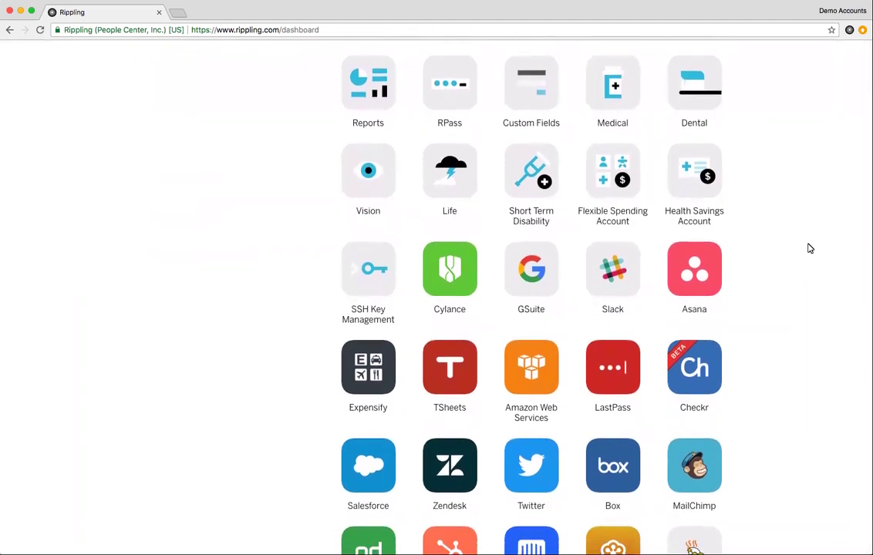
{"action": "scroll", "coordinate": [810, 248], "scroll_direction": "down", "scroll_amount": 1}
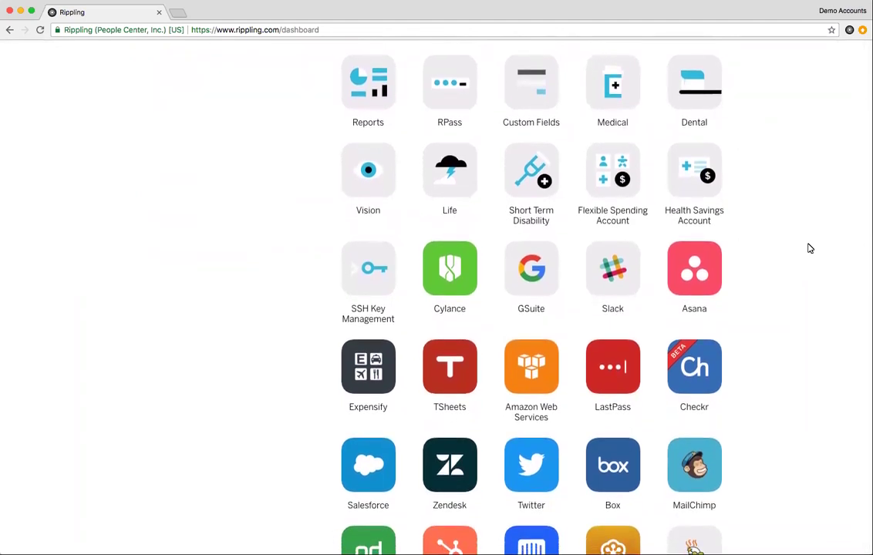
{"action": "scroll", "coordinate": [809, 249], "scroll_direction": "down", "scroll_amount": 1}
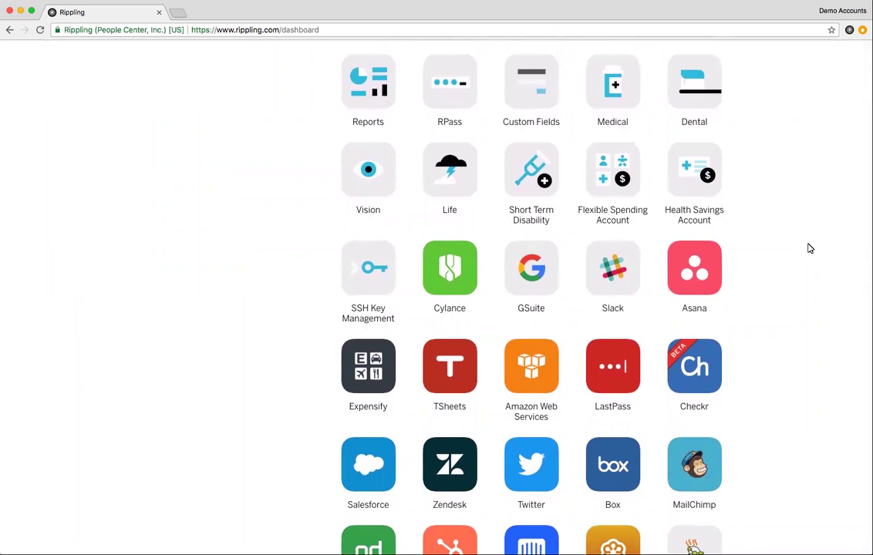
{"action": "scroll", "coordinate": [810, 248], "scroll_direction": "down", "scroll_amount": 2}
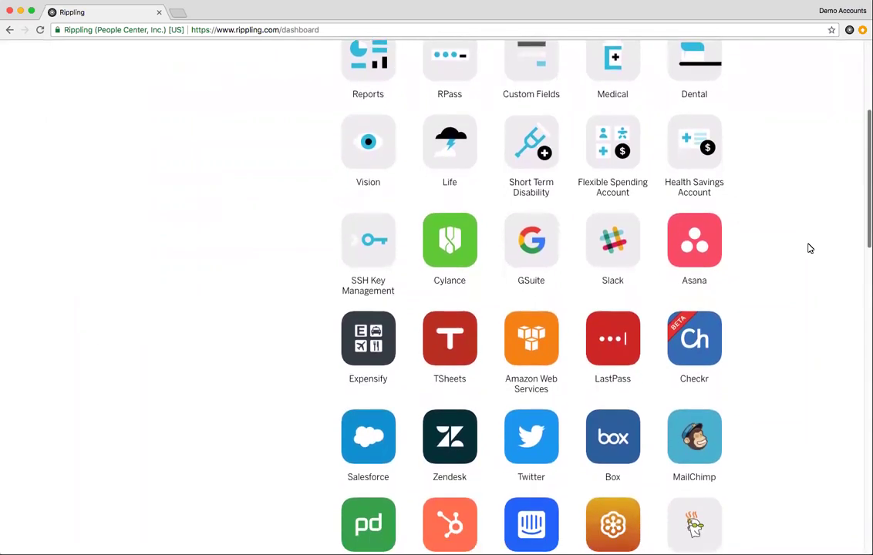
{"action": "scroll", "coordinate": [810, 248], "scroll_direction": "up", "scroll_amount": 5}
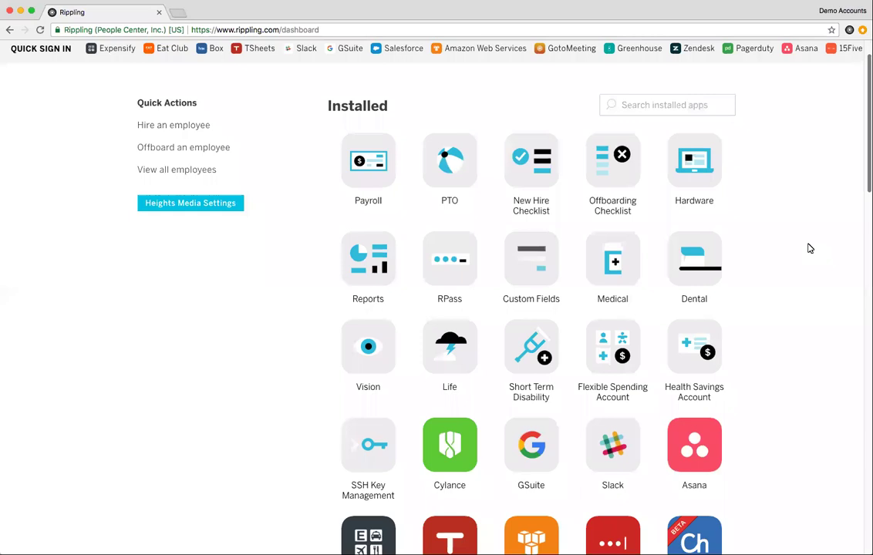
{"action": "scroll", "coordinate": [809, 248], "scroll_direction": "up", "scroll_amount": 2}
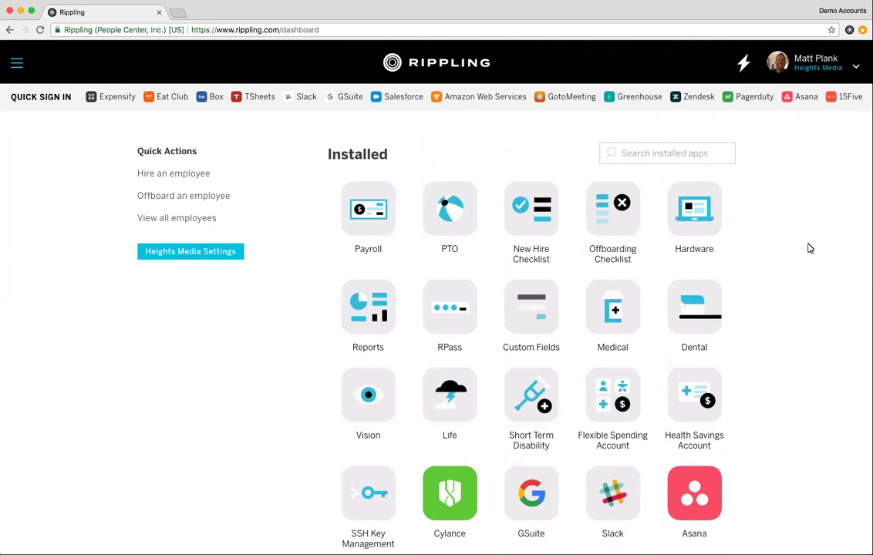
Step: Browse the Collaboration category in the app catalogue below the installed apps
{"action": "scroll", "coordinate": [799, 291], "scroll_direction": "down", "scroll_amount": 5}
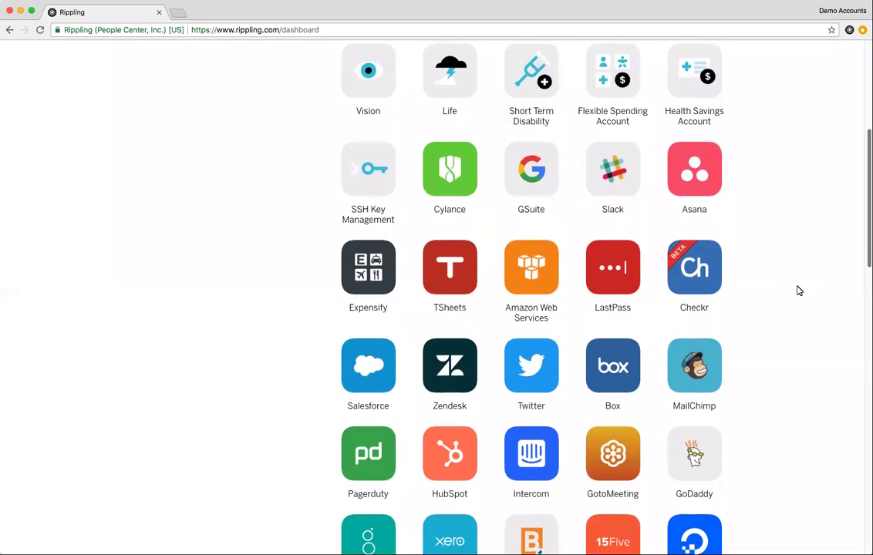
{"action": "scroll", "coordinate": [799, 291], "scroll_direction": "down", "scroll_amount": 4}
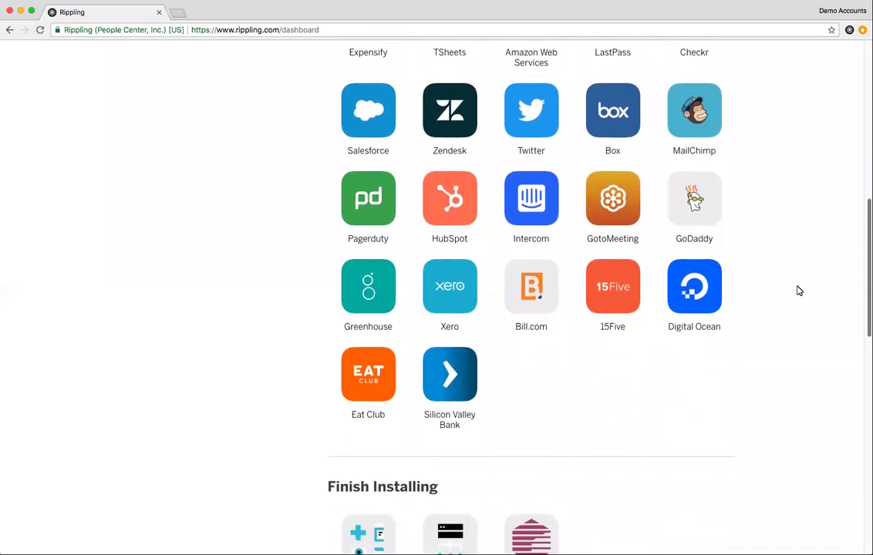
{"action": "scroll", "coordinate": [798, 290], "scroll_direction": "down", "scroll_amount": 4}
{"action": "scroll", "coordinate": [799, 291], "scroll_direction": "down", "scroll_amount": 7}
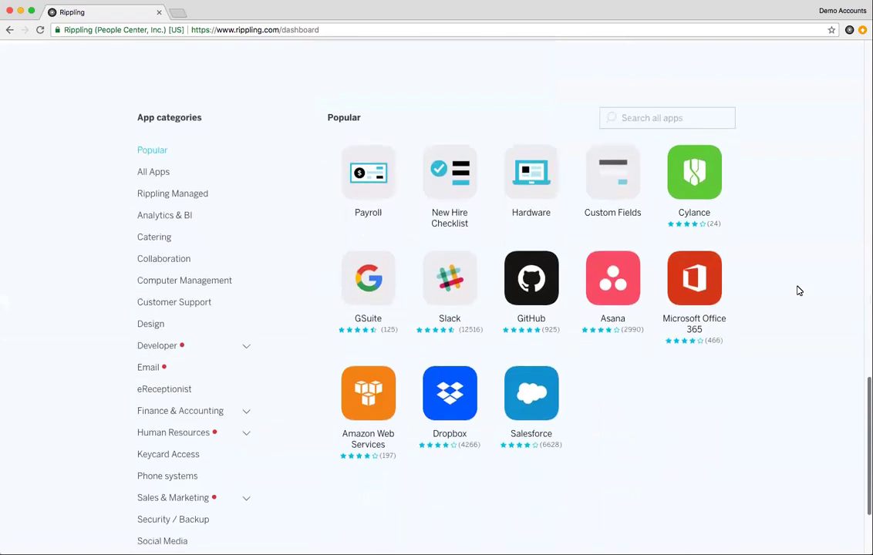
{"action": "left_click", "coordinate": [153, 250]}
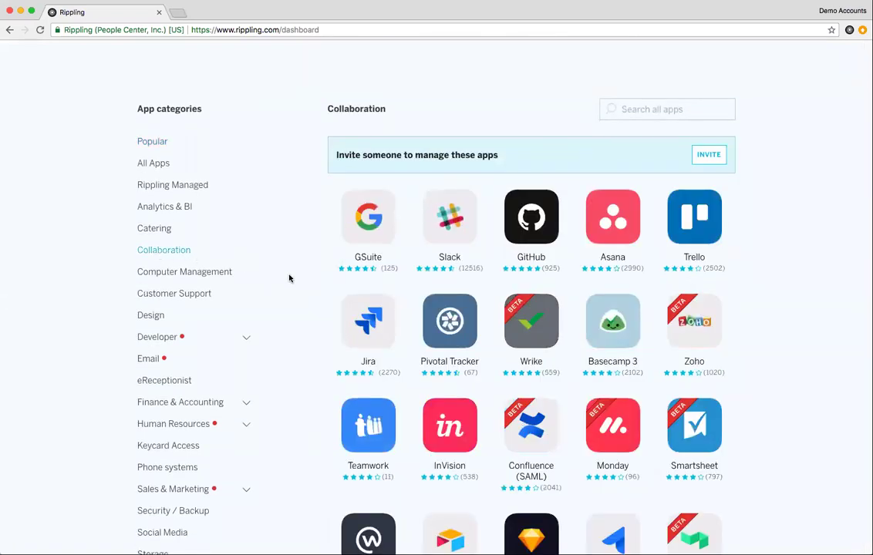
{"action": "scroll", "coordinate": [257, 279], "scroll_direction": "down", "scroll_amount": 2}
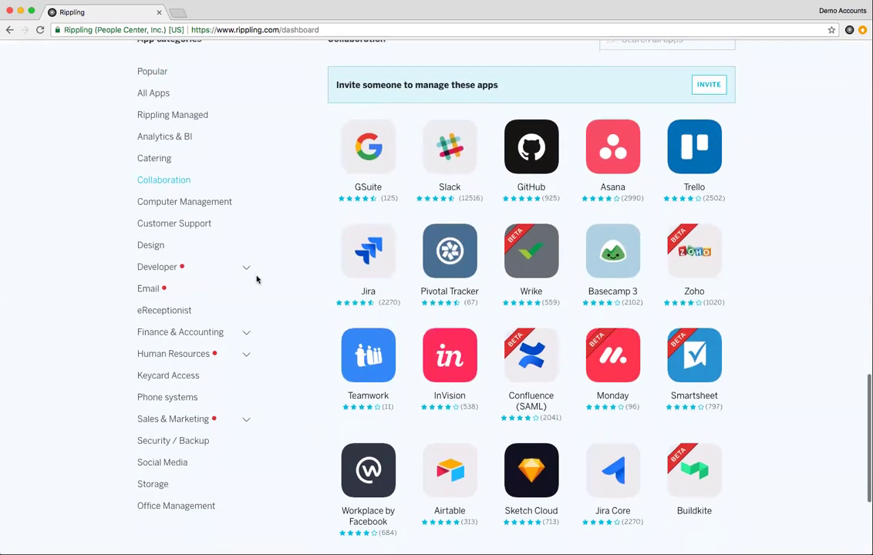
Step: Browse the apps and subcategories of the Developer and Human Resources categories
{"action": "left_click", "coordinate": [152, 270]}
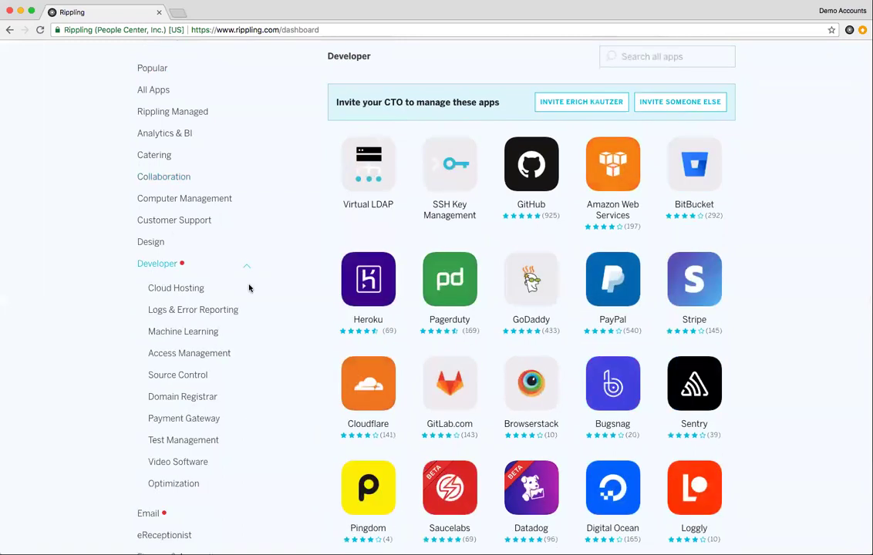
{"action": "scroll", "coordinate": [249, 287], "scroll_direction": "down", "scroll_amount": 4}
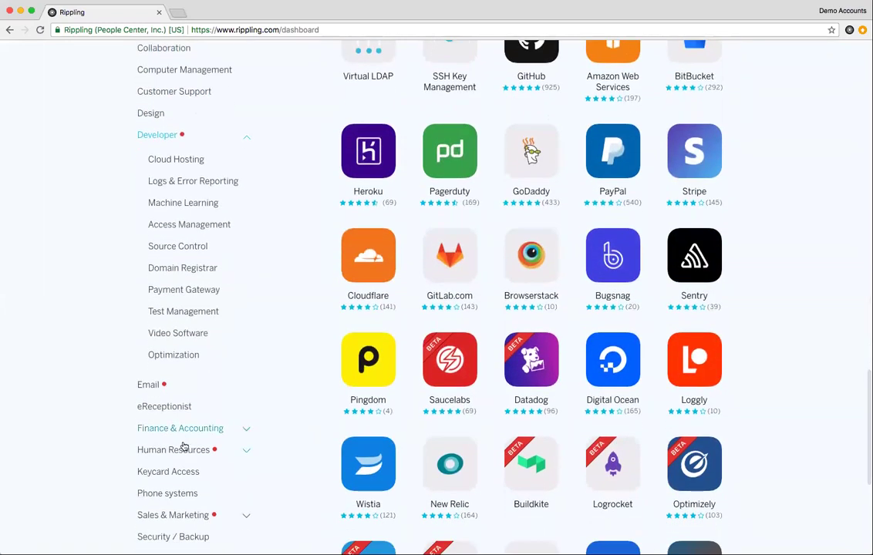
{"action": "scroll", "coordinate": [302, 420], "scroll_direction": "down", "scroll_amount": 10}
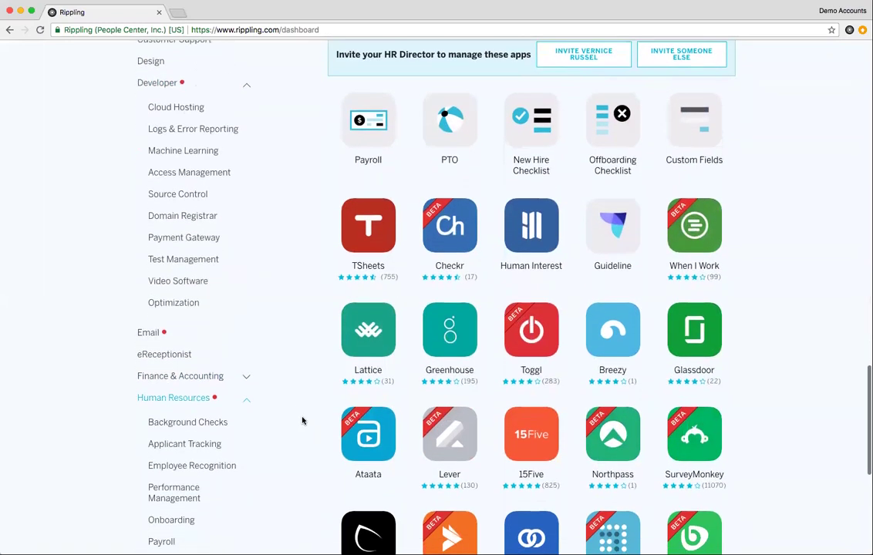
{"action": "scroll", "coordinate": [302, 420], "scroll_direction": "down", "scroll_amount": 2}
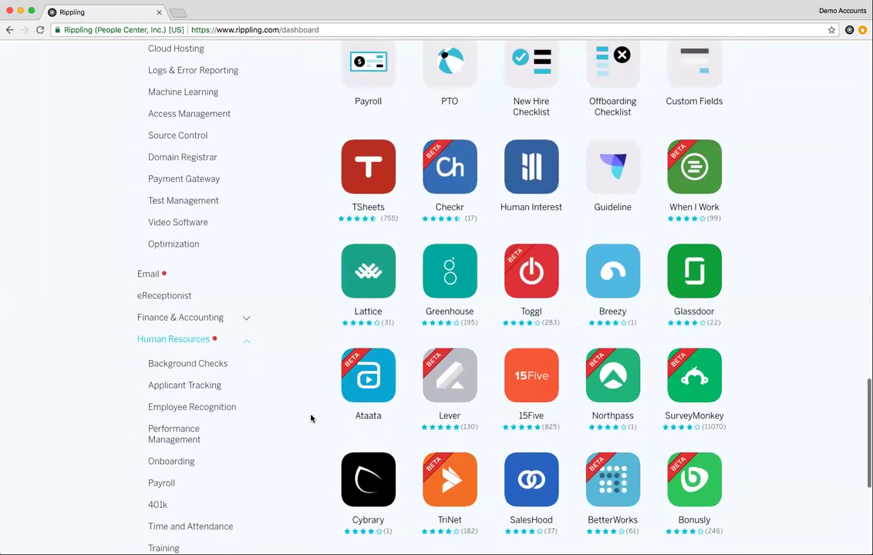
{"action": "scroll", "coordinate": [308, 417], "scroll_direction": "down", "scroll_amount": 6}
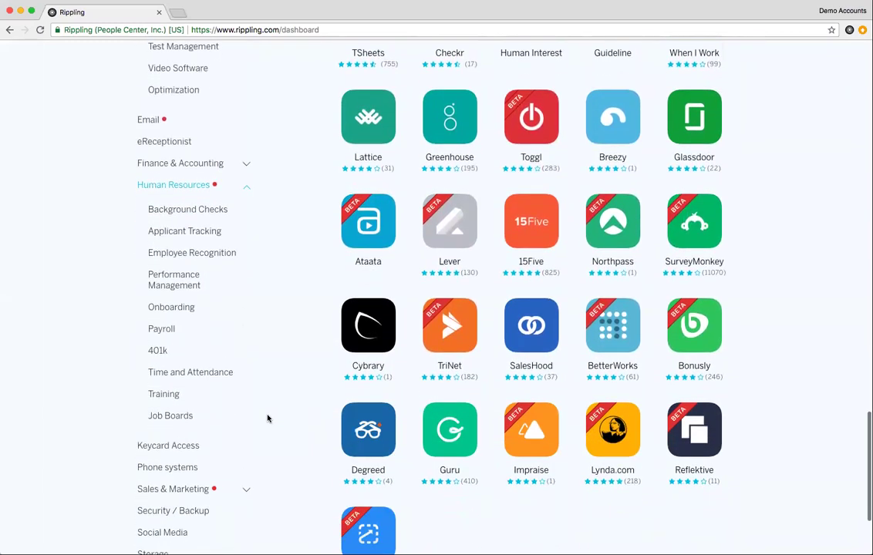
Step: Browse the apps offered in the Sales & Marketing category
{"action": "left_click", "coordinate": [171, 413]}
{"action": "scroll", "coordinate": [302, 376], "scroll_direction": "down", "scroll_amount": 1}
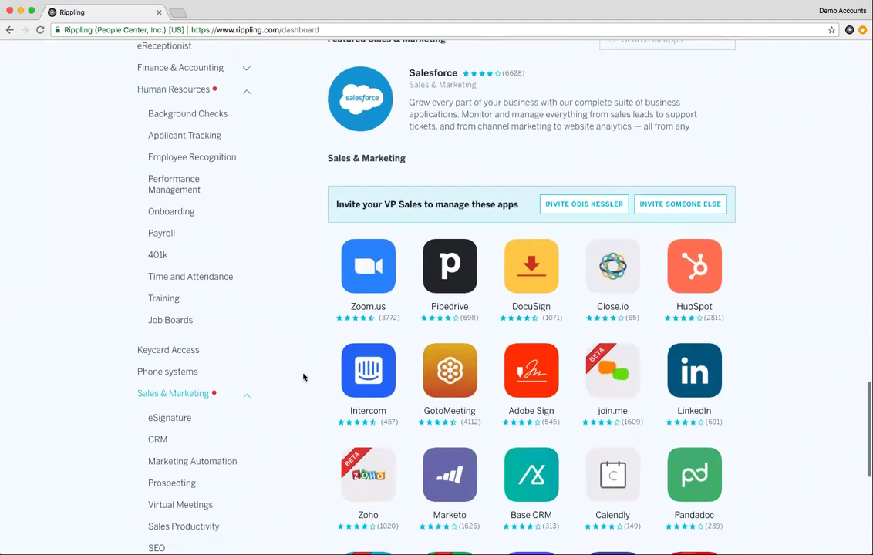
{"action": "scroll", "coordinate": [303, 377], "scroll_direction": "down", "scroll_amount": 3}
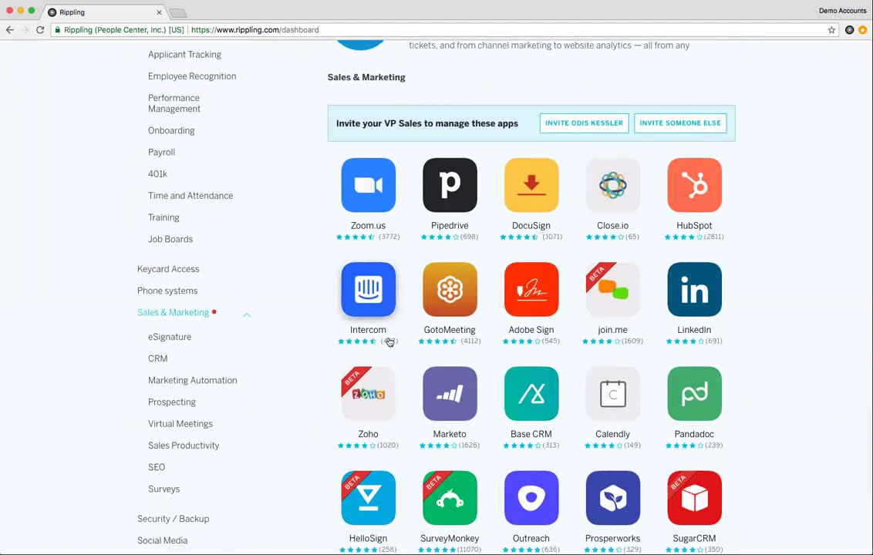
{"action": "scroll", "coordinate": [389, 341], "scroll_direction": "down", "scroll_amount": 2}
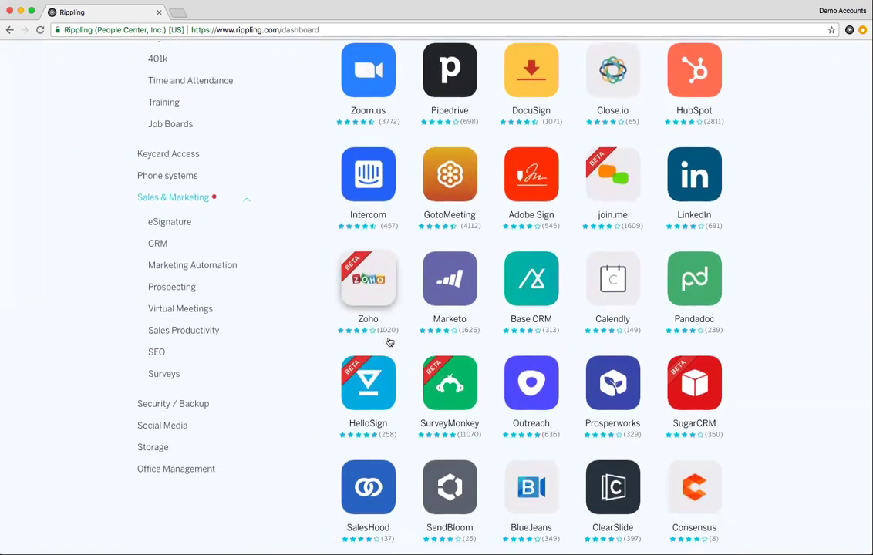
Step: Start hiring an employee from the dashboard's quick actions and choose Hire someone
{"action": "scroll", "coordinate": [389, 342], "scroll_direction": "up", "scroll_amount": 3}
{"action": "scroll", "coordinate": [277, 341], "scroll_direction": "up", "scroll_amount": 15}
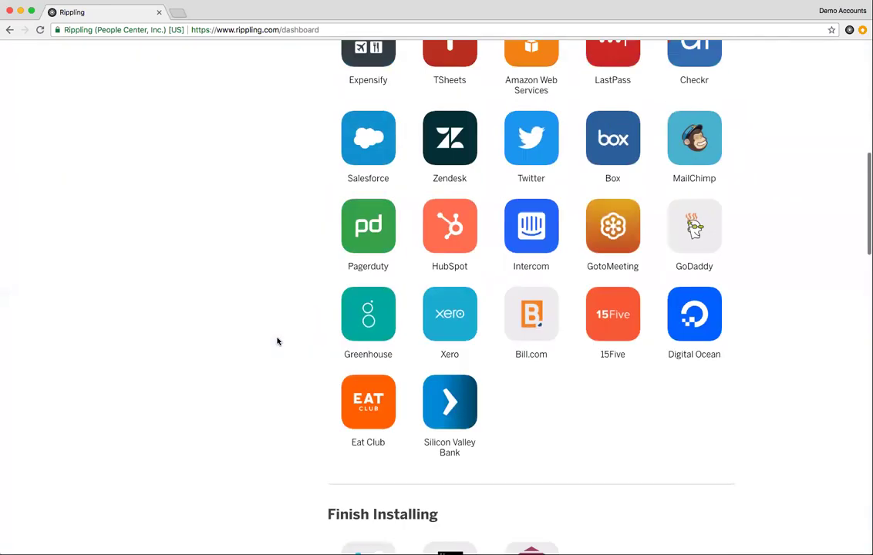
{"action": "scroll", "coordinate": [277, 341], "scroll_direction": "up", "scroll_amount": 5}
{"action": "left_click", "coordinate": [170, 176]}
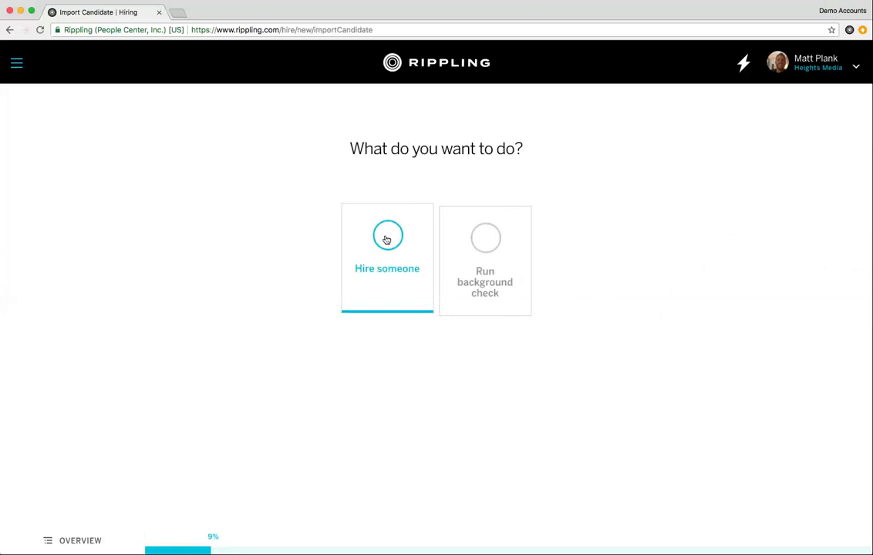
{"action": "left_click", "coordinate": [386, 240]}
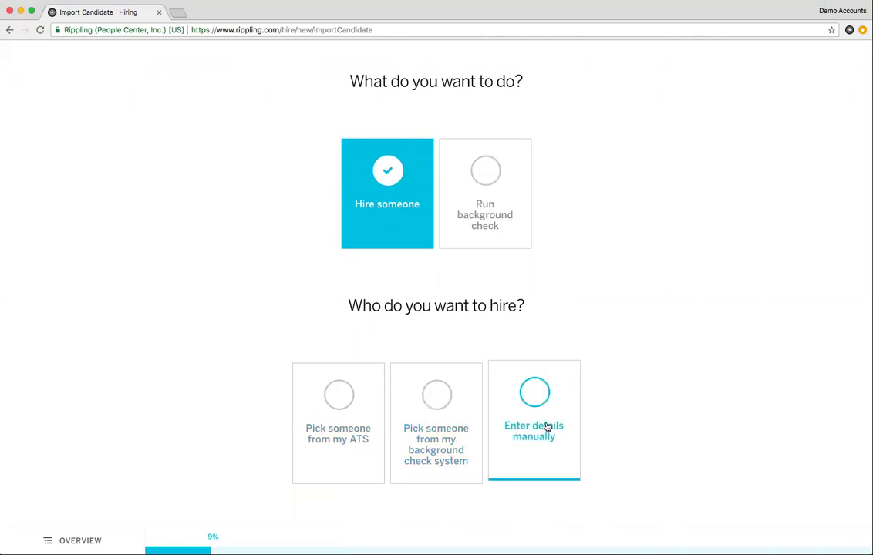
Step: Choose to pick someone from the ATS, select the imported candidate and begin the hire
{"action": "left_click", "coordinate": [348, 429]}
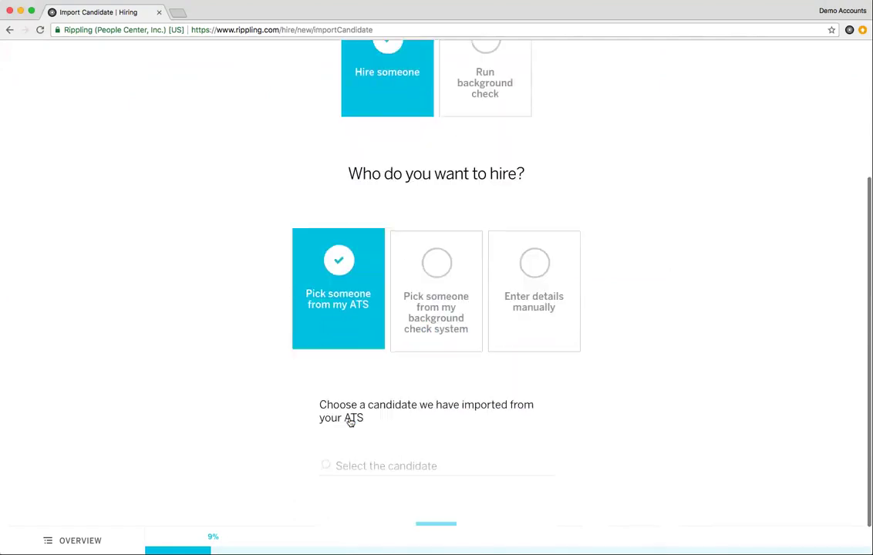
{"action": "left_click", "coordinate": [390, 422]}
{"action": "left_click", "coordinate": [370, 500]}
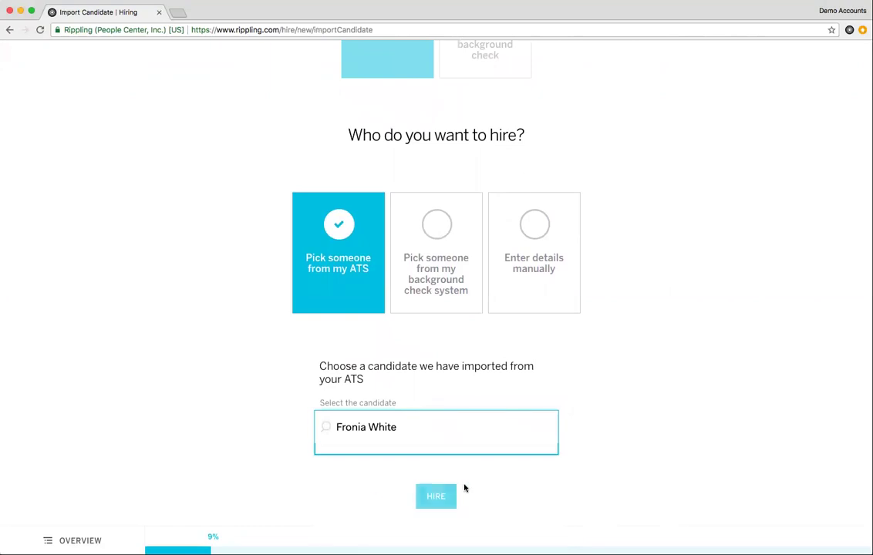
{"action": "left_click", "coordinate": [436, 497]}
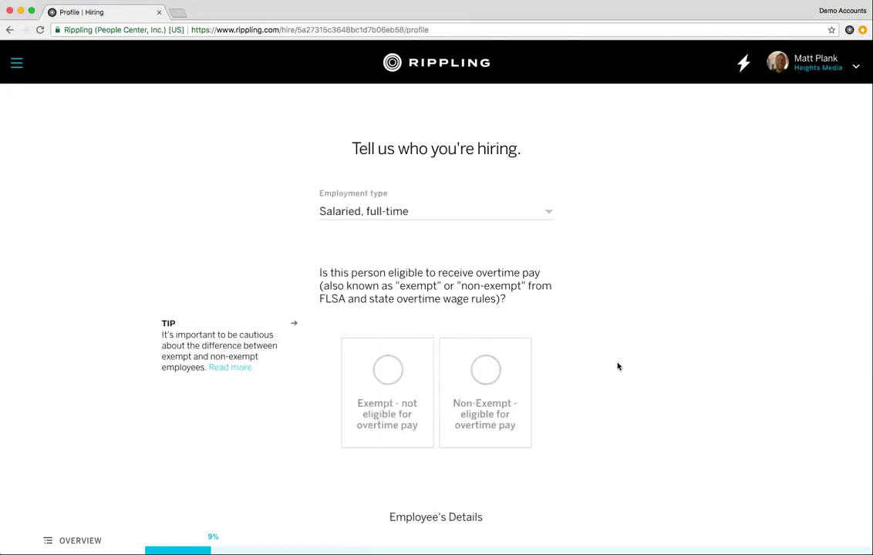
Step: Set the new hire's employment type to Salaried, full-time with Exempt overtime status, and submit the profile page
{"action": "left_click", "coordinate": [389, 218]}
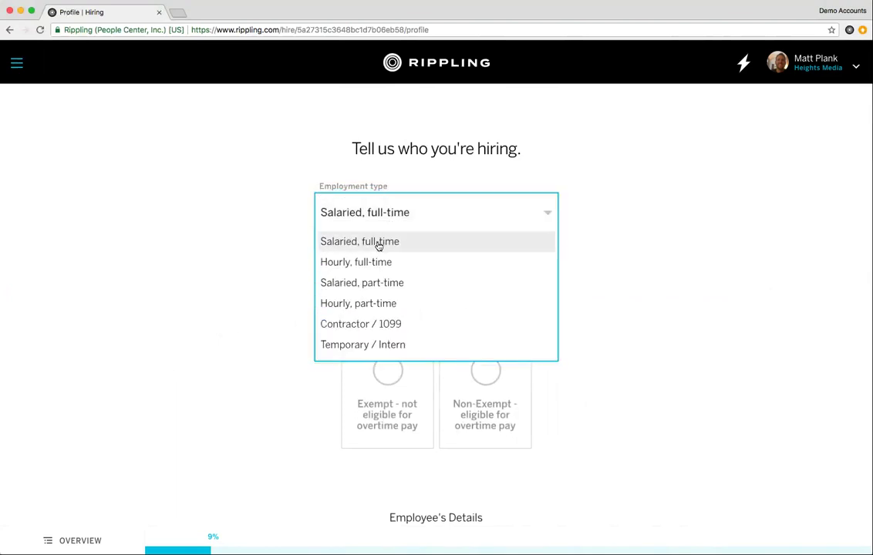
{"action": "left_click", "coordinate": [378, 244]}
{"action": "left_click", "coordinate": [397, 410]}
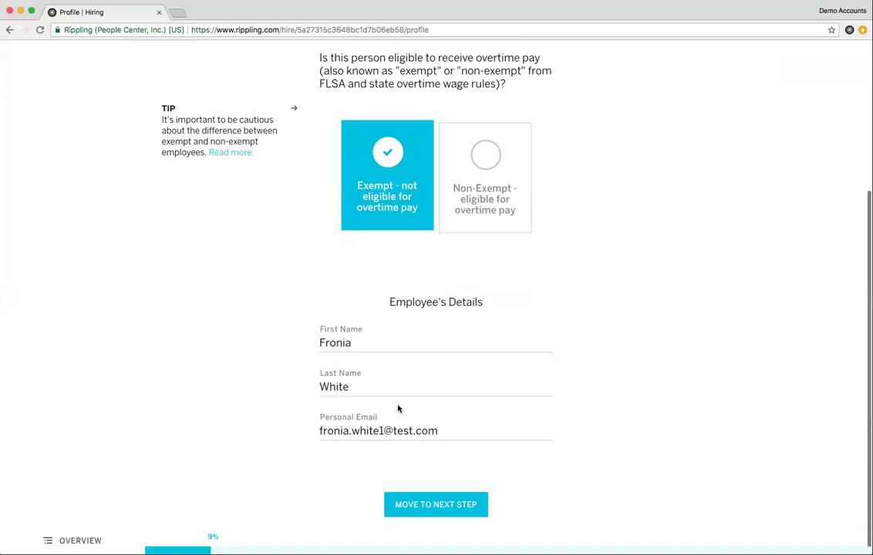
{"action": "left_click", "coordinate": [432, 496]}
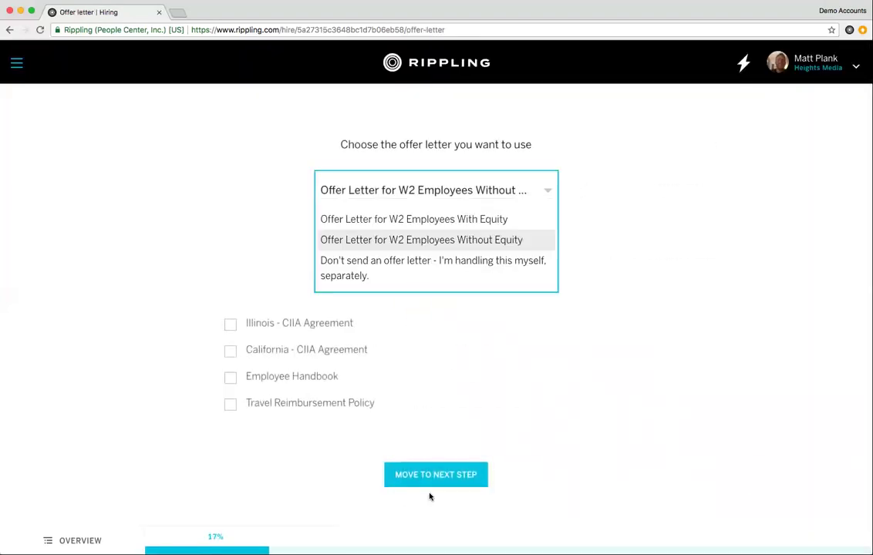
Step: Use the Offer Letter for W2 Employees Without Equity with the Illinois - CIIA Agreement, Employee Handbook and Travel Reimbursement Policy, and continue
{"action": "left_click", "coordinate": [432, 241]}
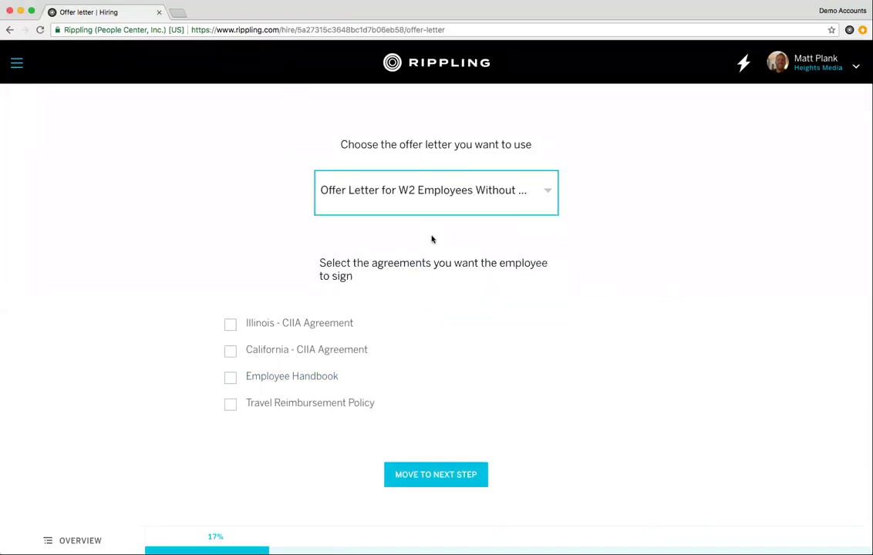
{"action": "left_click", "coordinate": [234, 327]}
{"action": "left_click", "coordinate": [230, 379]}
{"action": "left_click", "coordinate": [230, 405]}
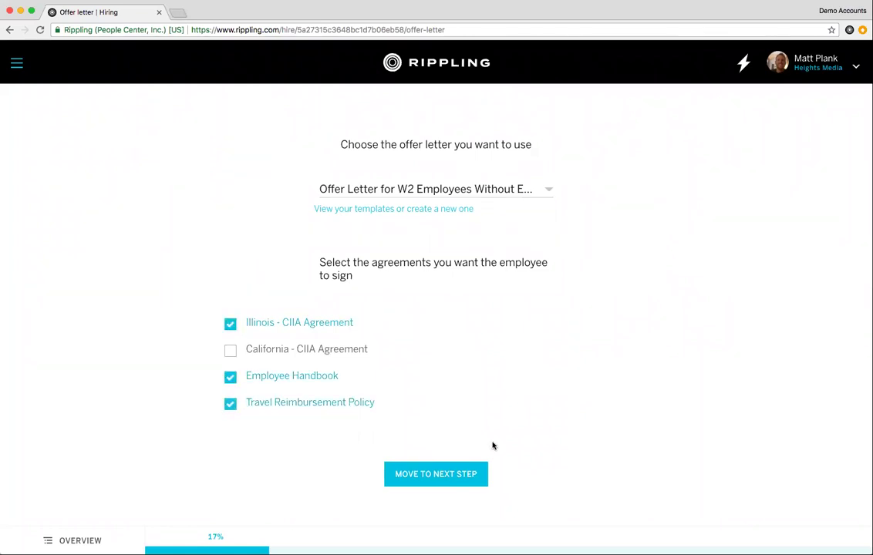
{"action": "left_click", "coordinate": [436, 474]}
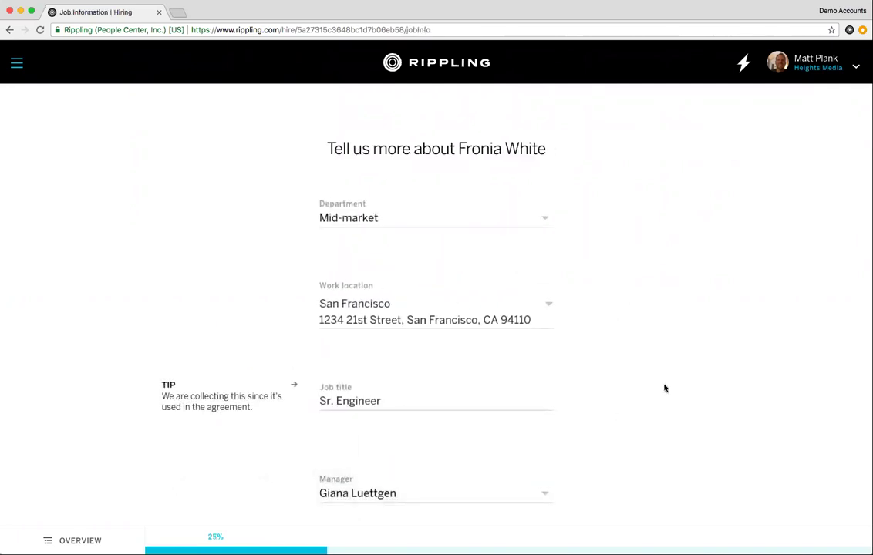
Step: Choose San Francisco as the new hire's work location and submit the job information page
{"action": "scroll", "coordinate": [648, 298], "scroll_direction": "down", "scroll_amount": 3}
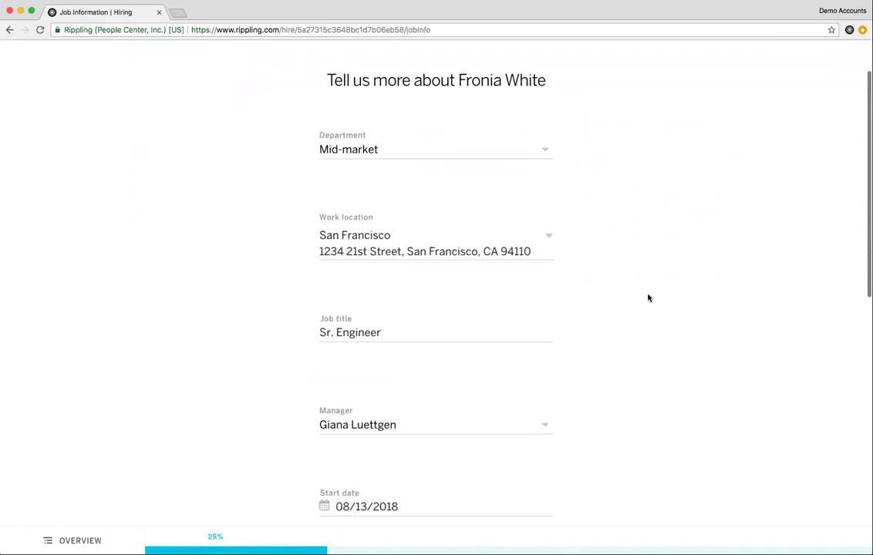
{"action": "left_click", "coordinate": [489, 225]}
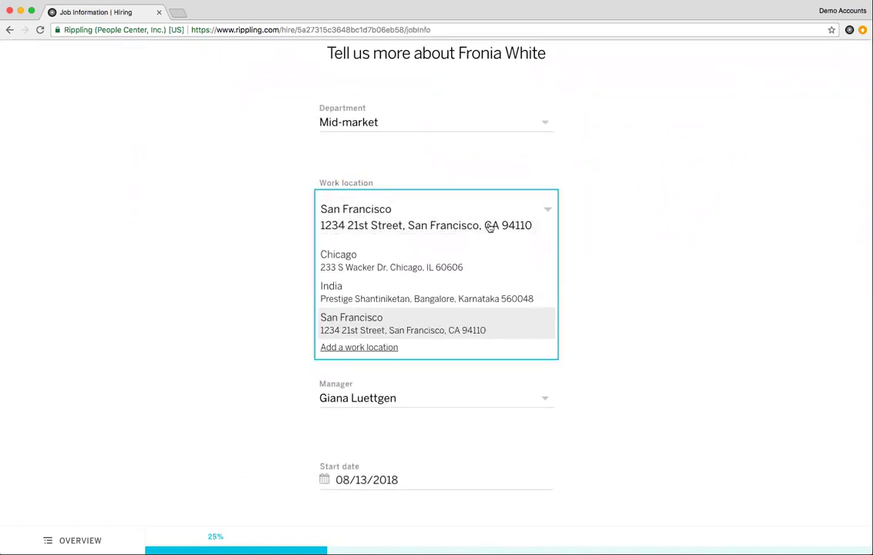
{"action": "left_click", "coordinate": [393, 329]}
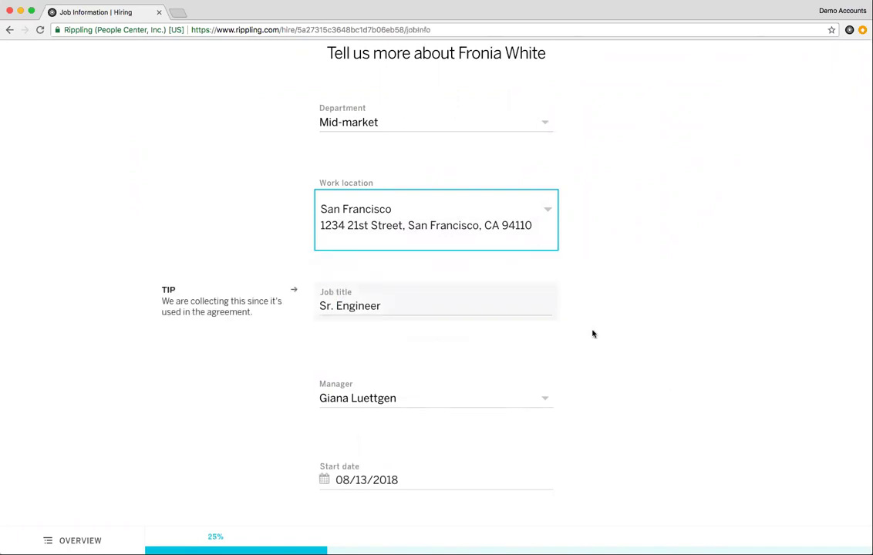
{"action": "scroll", "coordinate": [592, 333], "scroll_direction": "down", "scroll_amount": 1}
{"action": "scroll", "coordinate": [592, 333], "scroll_direction": "down", "scroll_amount": 3}
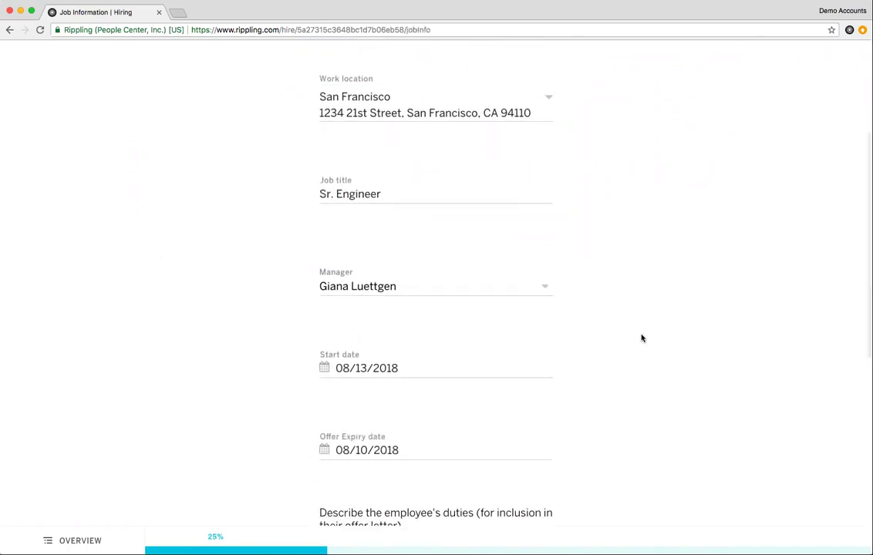
{"action": "scroll", "coordinate": [643, 337], "scroll_direction": "down", "scroll_amount": 2}
{"action": "scroll", "coordinate": [641, 337], "scroll_direction": "down", "scroll_amount": 10}
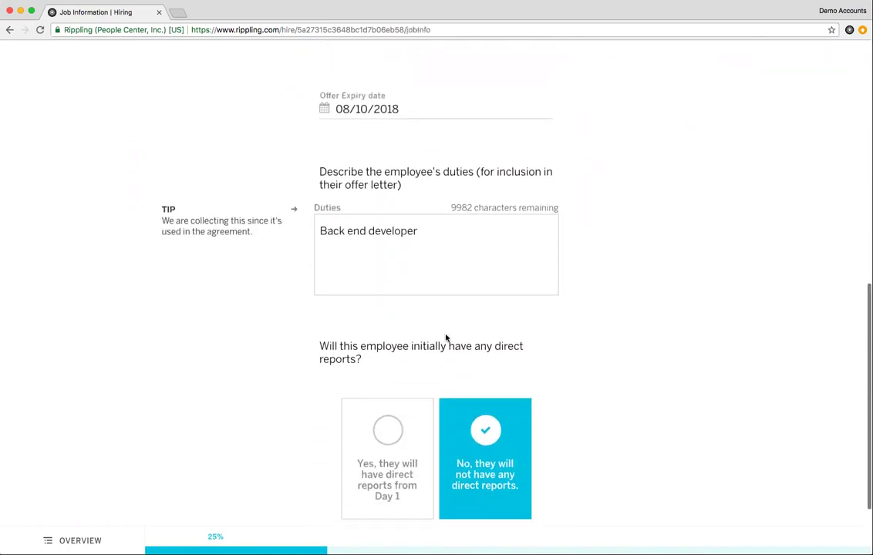
{"action": "scroll", "coordinate": [445, 337], "scroll_direction": "down", "scroll_amount": 1}
{"action": "left_click", "coordinate": [432, 496]}
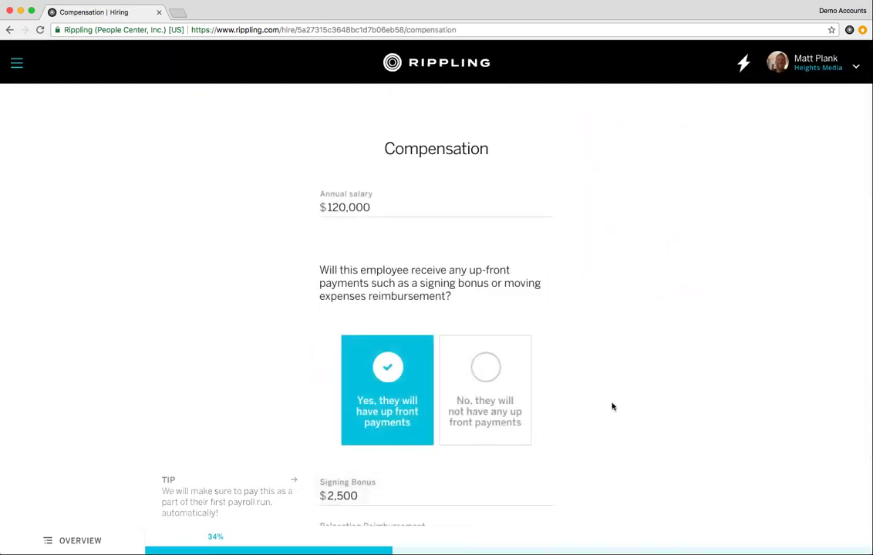
Step: Accept the $120,000 annual salary and $2,500 signing bonus on the compensation page and continue
{"action": "scroll", "coordinate": [686, 389], "scroll_direction": "down", "scroll_amount": 2}
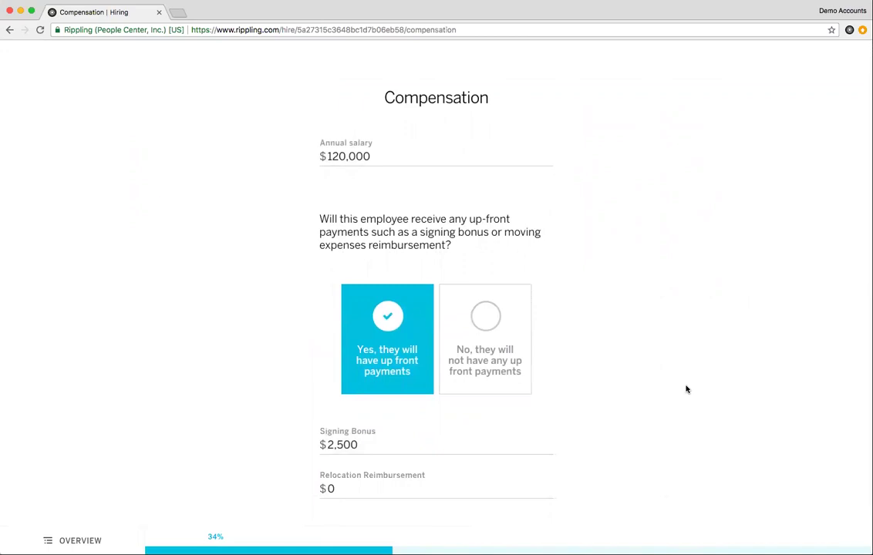
{"action": "scroll", "coordinate": [687, 390], "scroll_direction": "down", "scroll_amount": 3}
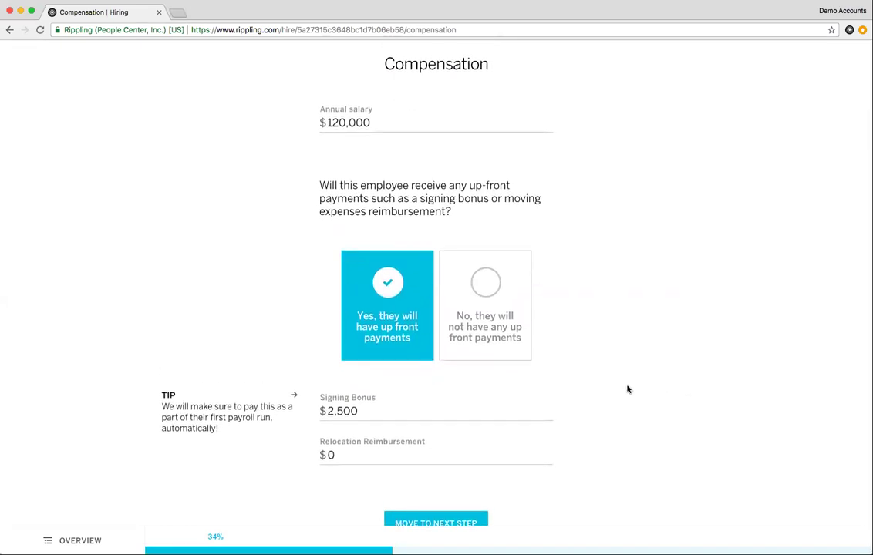
{"action": "scroll", "coordinate": [625, 388], "scroll_direction": "down", "scroll_amount": 1}
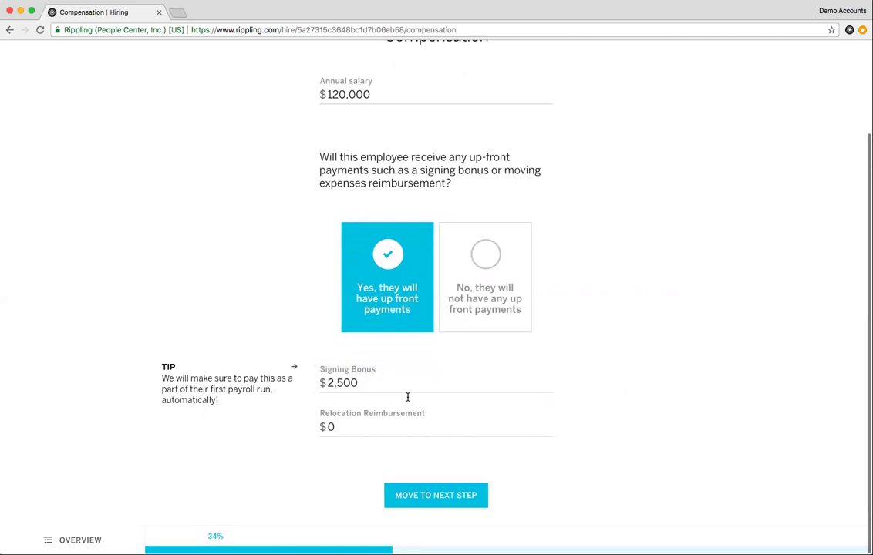
{"action": "left_click", "coordinate": [414, 502]}
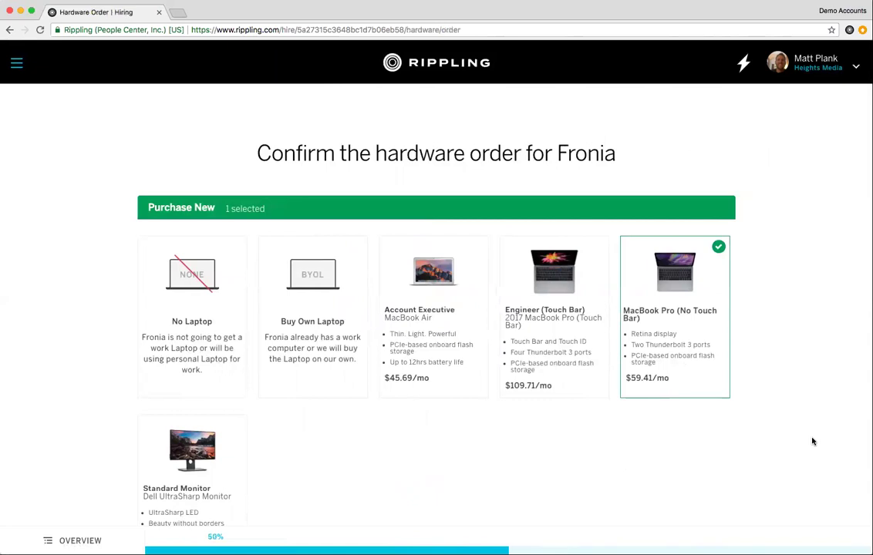
Step: Select the MacBook Pro (No Touch Bar) in Space Gray as the new hire's laptop
{"action": "left_click", "coordinate": [679, 335]}
{"action": "left_click", "coordinate": [488, 147]}
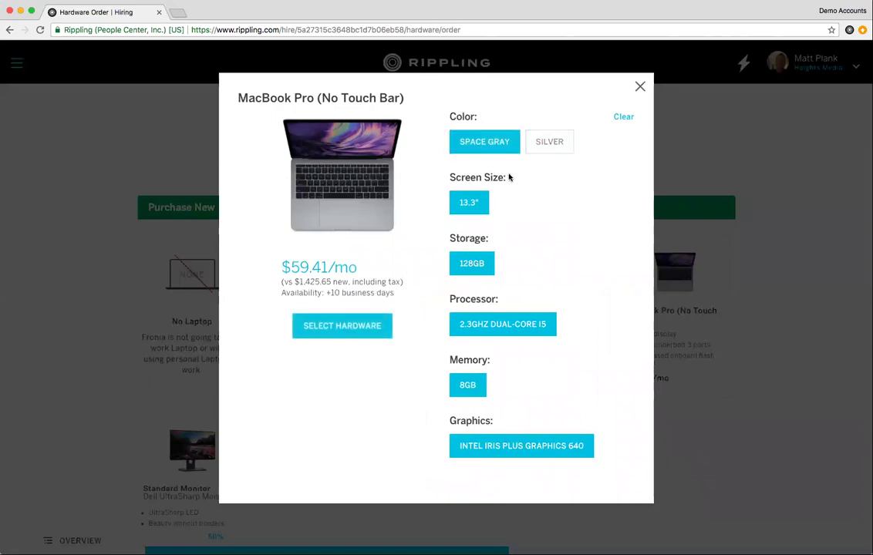
{"action": "left_click", "coordinate": [331, 328]}
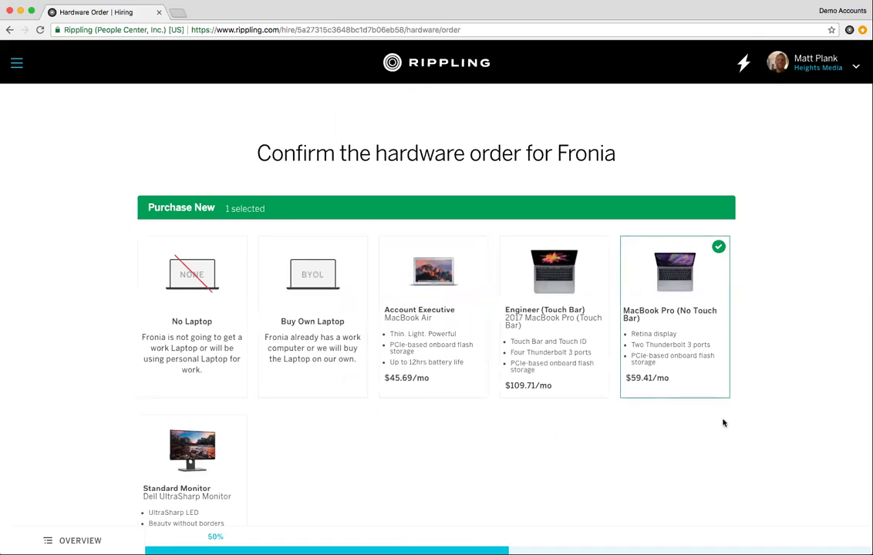
Step: Add the Standard Monitor to the hardware, agree to the leasing terms and place the order shipped to the San Francisco office
{"action": "scroll", "coordinate": [580, 433], "scroll_direction": "down", "scroll_amount": 3}
{"action": "left_click", "coordinate": [191, 409]}
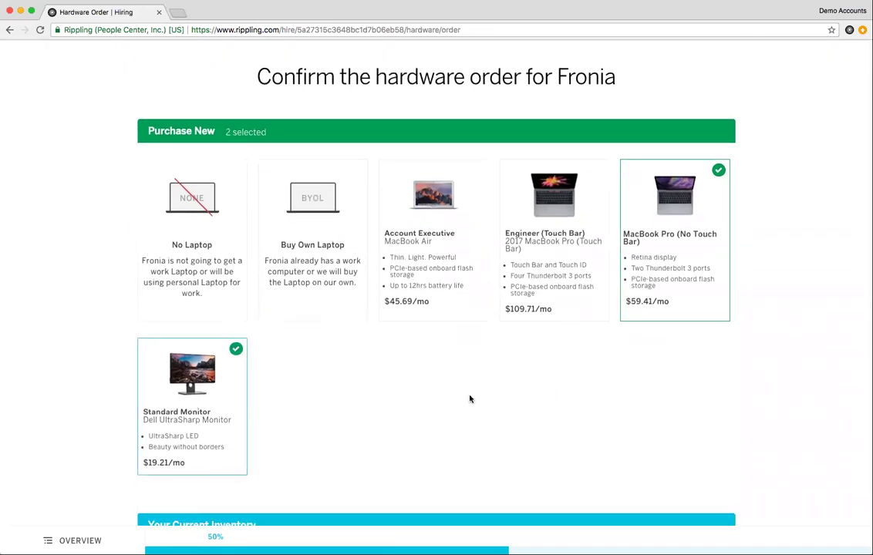
{"action": "scroll", "coordinate": [469, 399], "scroll_direction": "down", "scroll_amount": 10}
{"action": "left_click", "coordinate": [279, 396]}
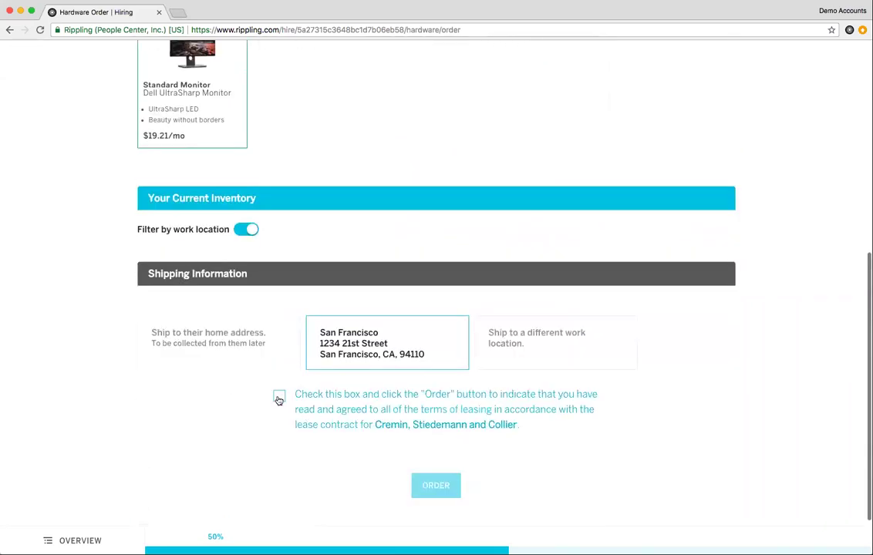
{"action": "left_click", "coordinate": [433, 485]}
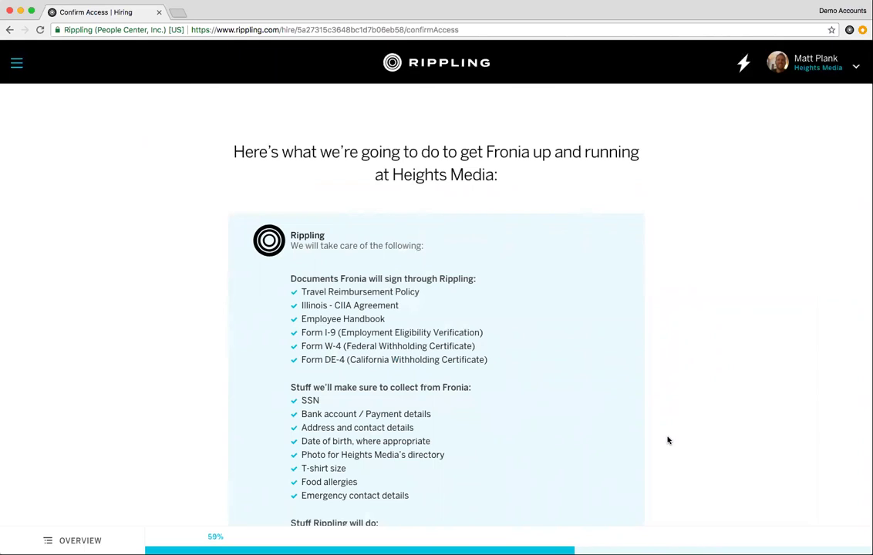
Step: Review the documents to sign, the information to collect and the onboarding tasks Rippling handles for the new hire
{"action": "scroll", "coordinate": [667, 441], "scroll_direction": "down", "scroll_amount": 2}
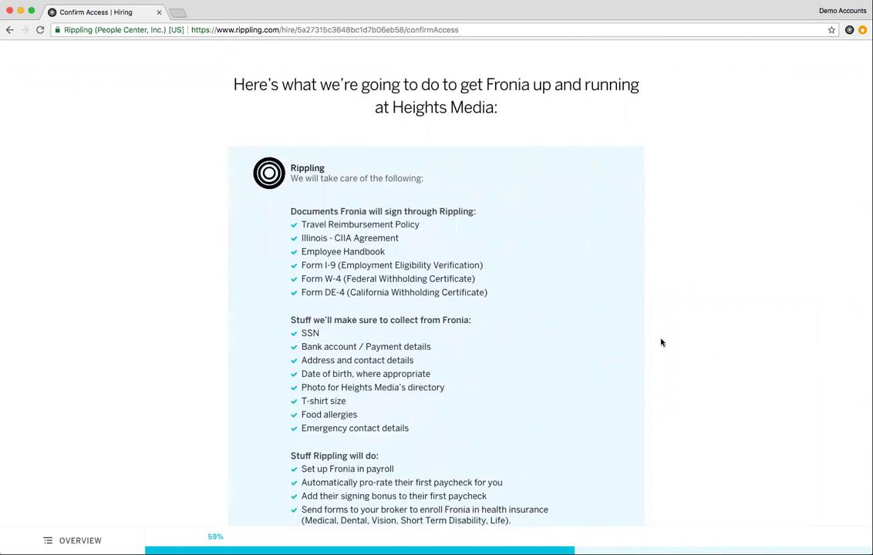
{"action": "scroll", "coordinate": [661, 342], "scroll_direction": "down", "scroll_amount": 4}
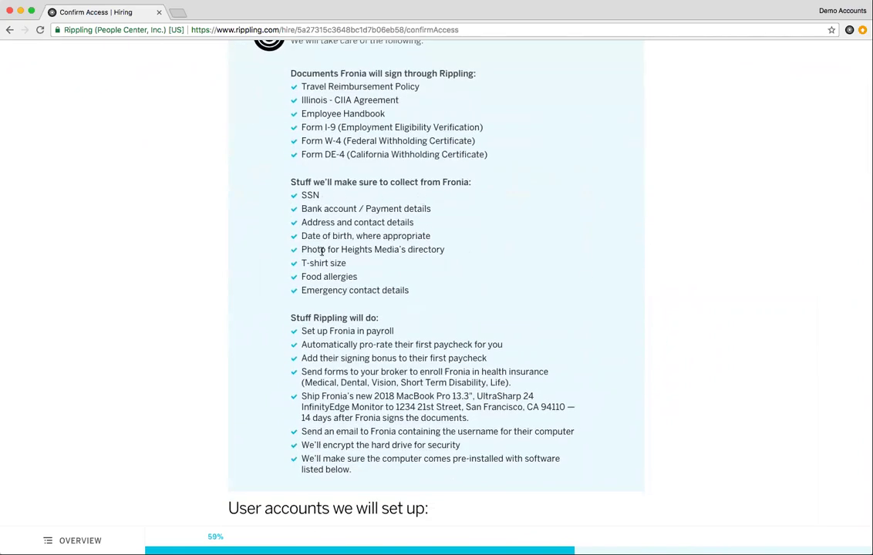
{"action": "scroll", "coordinate": [322, 250], "scroll_direction": "down", "scroll_amount": 1}
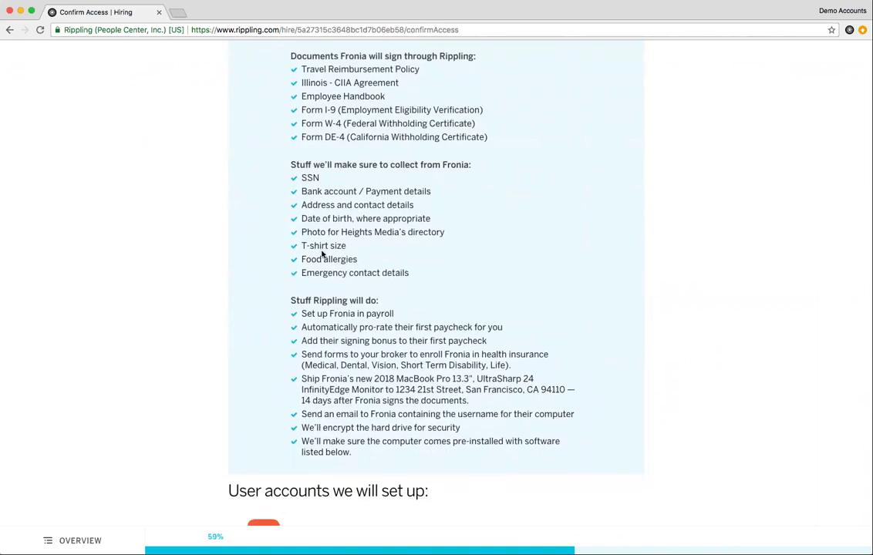
{"action": "scroll", "coordinate": [322, 252], "scroll_direction": "down", "scroll_amount": 1}
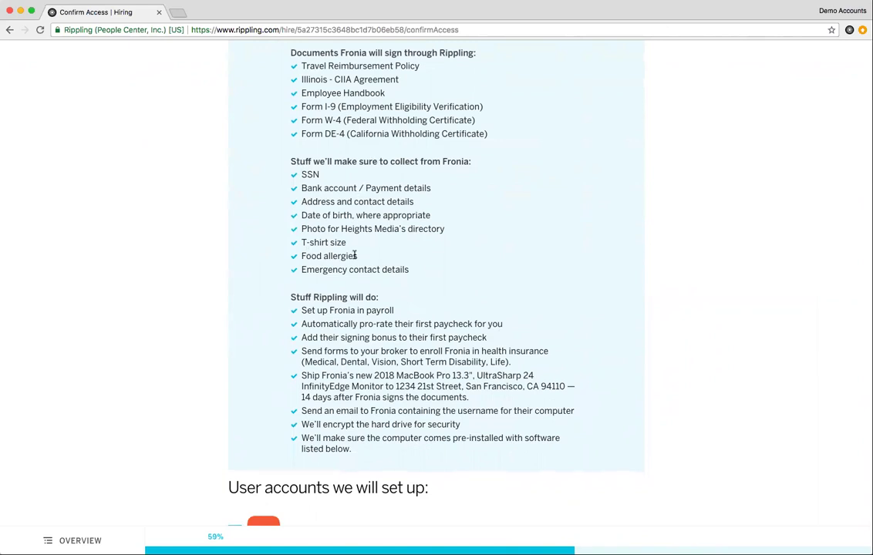
{"action": "scroll", "coordinate": [354, 254], "scroll_direction": "down", "scroll_amount": 5}
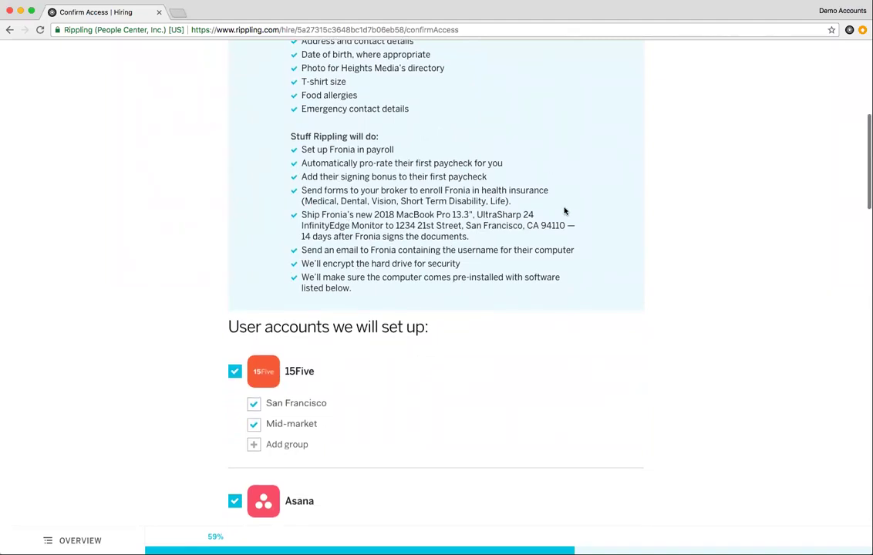
{"action": "scroll", "coordinate": [567, 214], "scroll_direction": "down", "scroll_amount": 1}
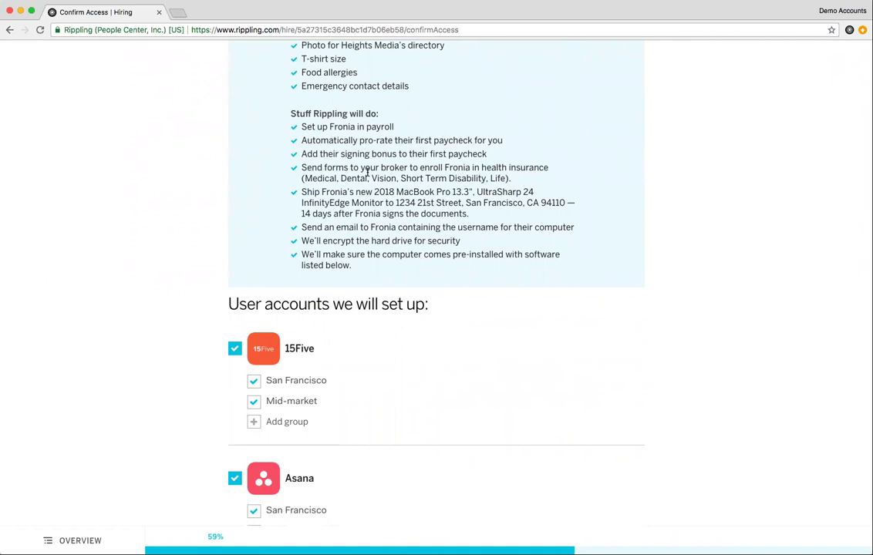
{"action": "scroll", "coordinate": [368, 172], "scroll_direction": "down", "scroll_amount": 2}
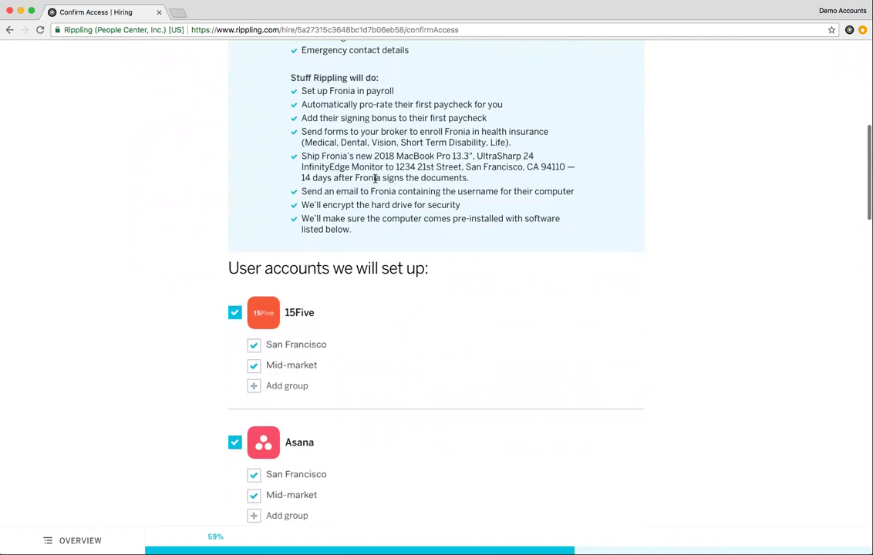
Step: Review the user accounts and groups to set up for the new hire, from 15Five through GSuite to Slack
{"action": "scroll", "coordinate": [375, 184], "scroll_direction": "down", "scroll_amount": 2}
{"action": "scroll", "coordinate": [374, 186], "scroll_direction": "down", "scroll_amount": 5}
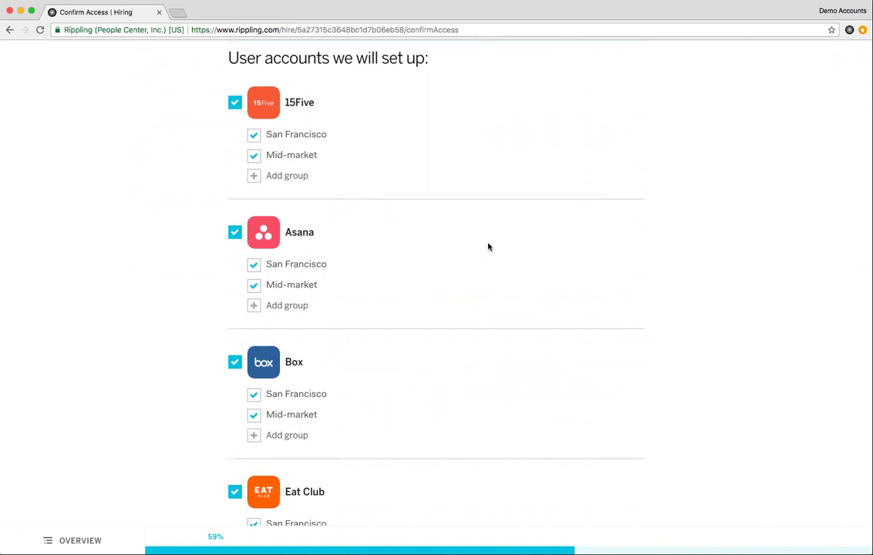
{"action": "scroll", "coordinate": [488, 247], "scroll_direction": "down", "scroll_amount": 1}
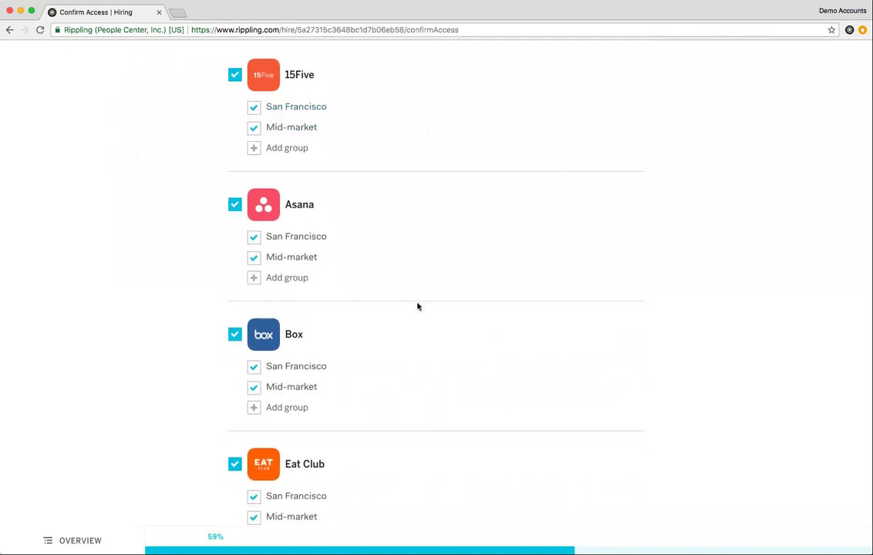
{"action": "scroll", "coordinate": [417, 306], "scroll_direction": "down", "scroll_amount": 2}
{"action": "scroll", "coordinate": [341, 295], "scroll_direction": "down", "scroll_amount": 3}
{"action": "scroll", "coordinate": [342, 295], "scroll_direction": "down", "scroll_amount": 7}
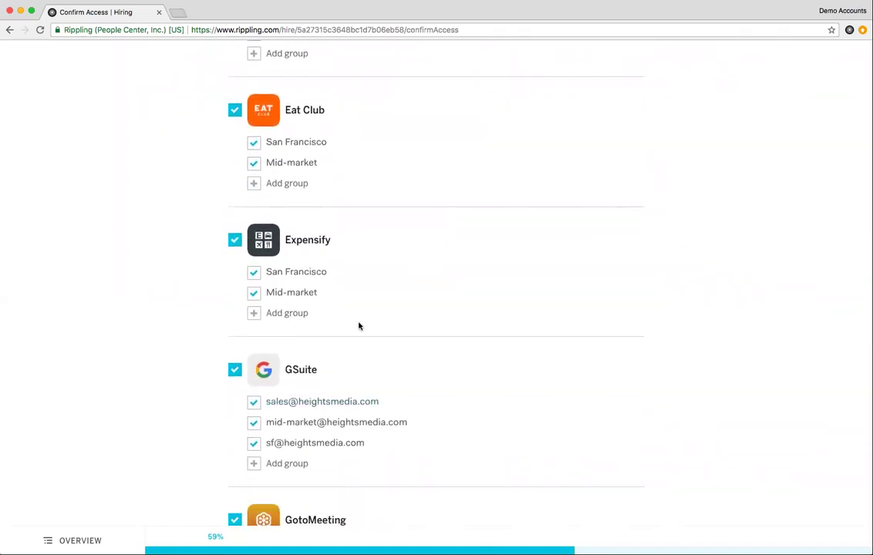
{"action": "scroll", "coordinate": [358, 326], "scroll_direction": "up", "scroll_amount": 1}
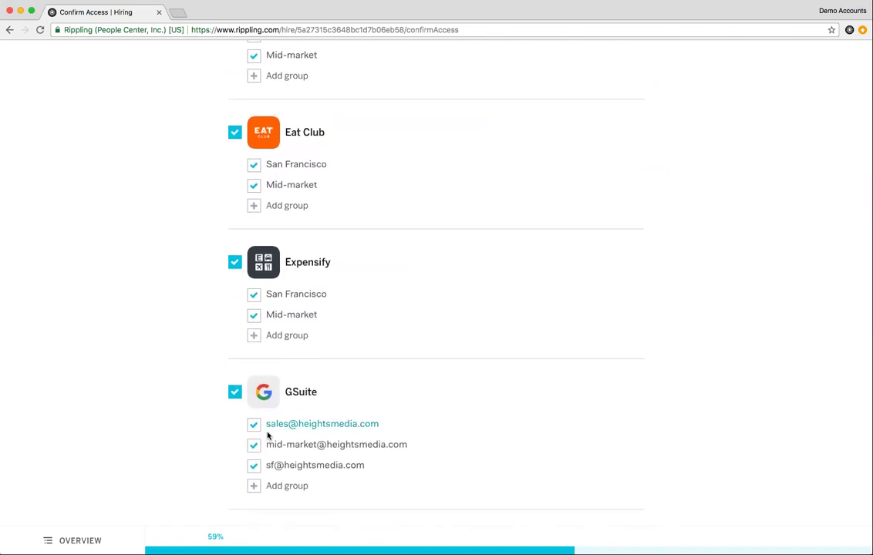
{"action": "scroll", "coordinate": [324, 305], "scroll_direction": "up", "scroll_amount": 1}
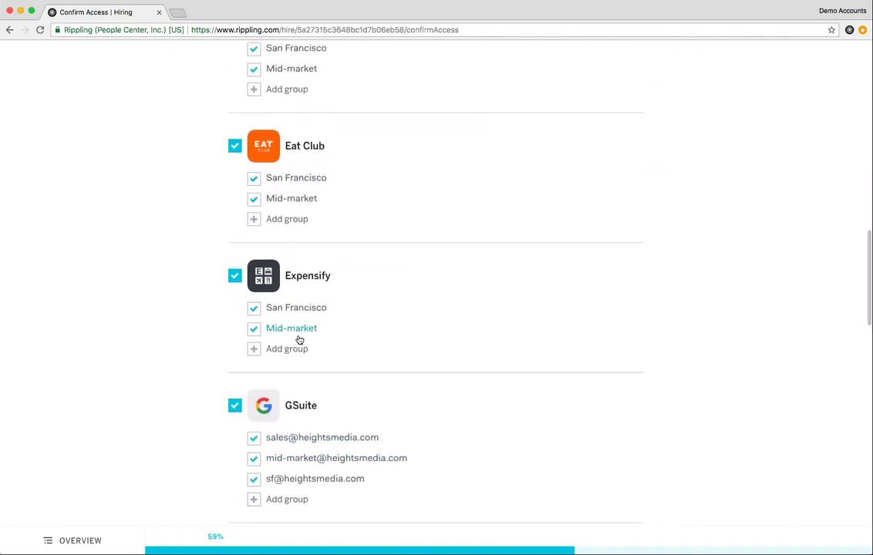
{"action": "scroll", "coordinate": [321, 171], "scroll_direction": "up", "scroll_amount": 3}
{"action": "scroll", "coordinate": [362, 233], "scroll_direction": "down", "scroll_amount": 10}
{"action": "scroll", "coordinate": [363, 234], "scroll_direction": "down", "scroll_amount": 4}
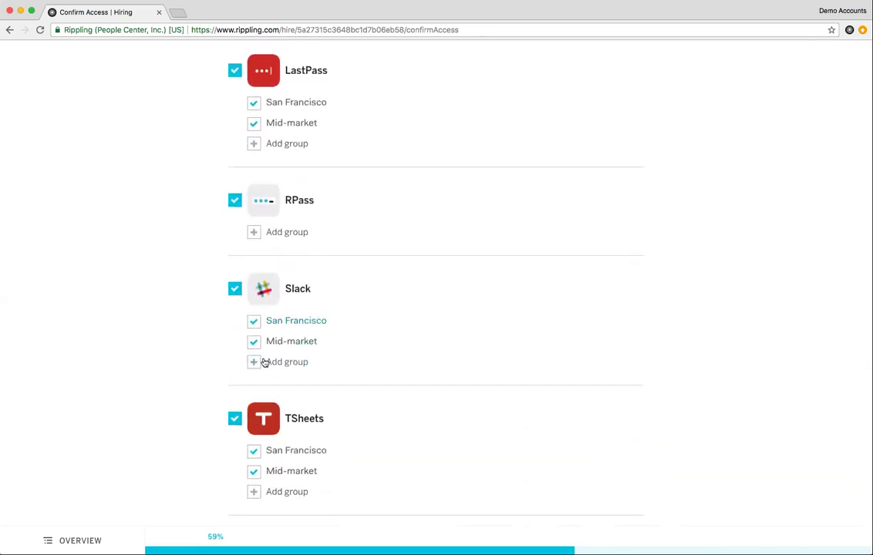
Step: Check which groups can be added for Slack without adding one, and confirm the app access to proceed
{"action": "left_click", "coordinate": [265, 363]}
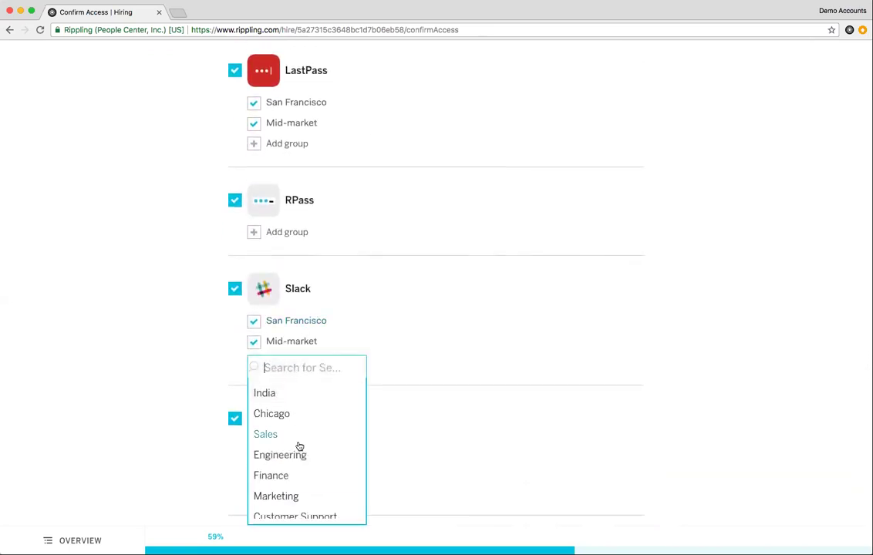
{"action": "scroll", "coordinate": [299, 446], "scroll_direction": "down", "scroll_amount": 2}
{"action": "left_click", "coordinate": [407, 436]}
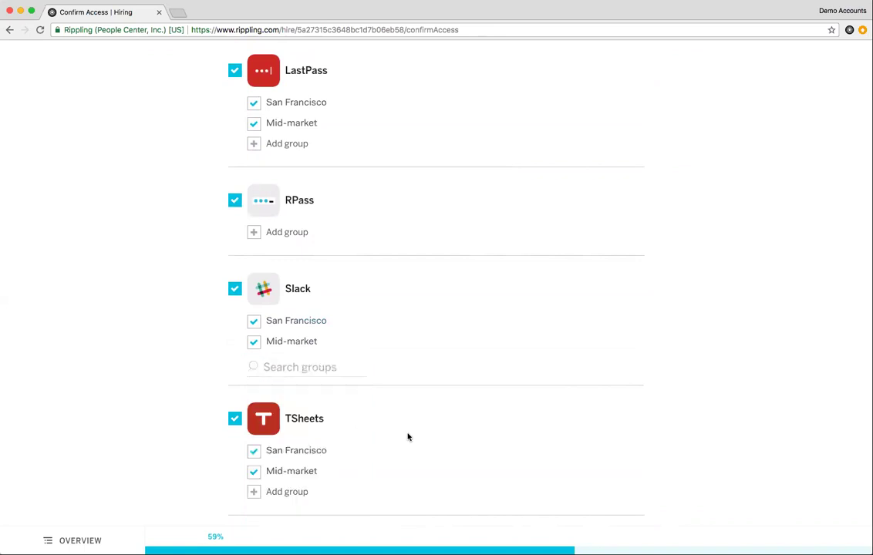
{"action": "scroll", "coordinate": [407, 436], "scroll_direction": "down", "scroll_amount": 4}
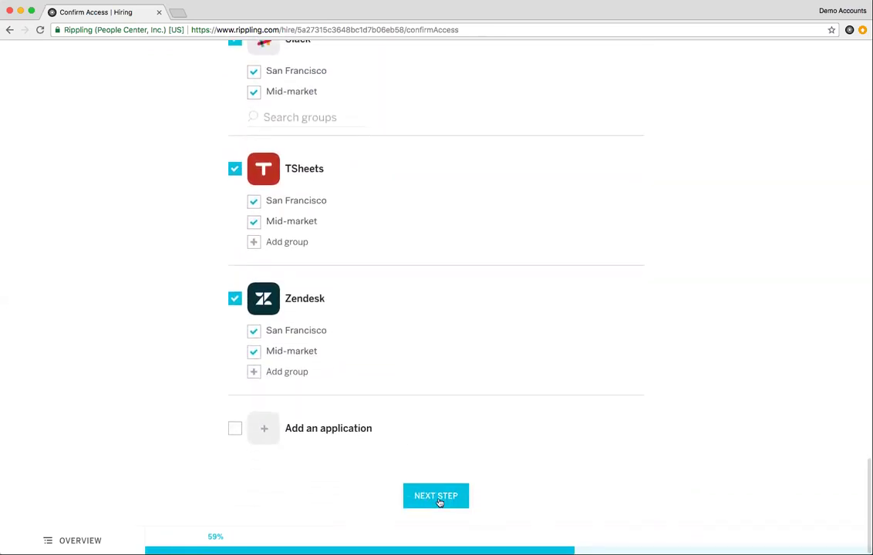
{"action": "left_click", "coordinate": [436, 497]}
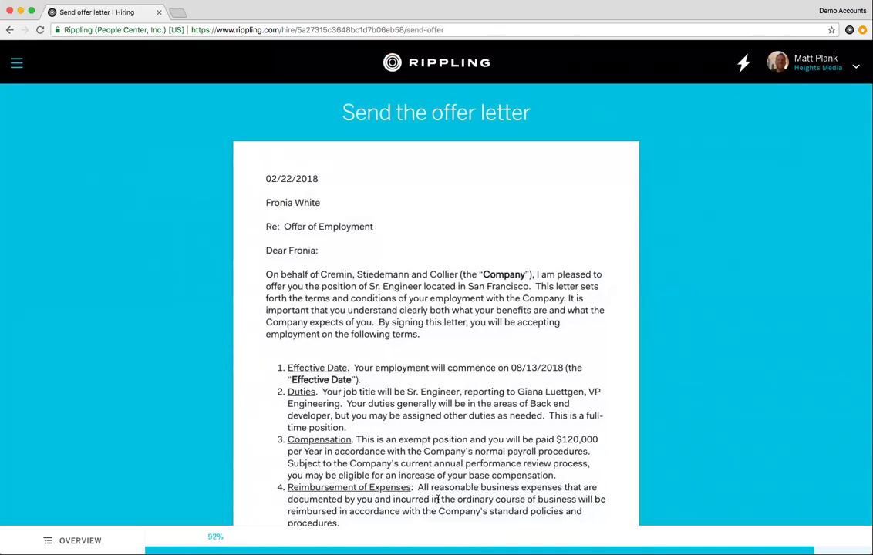
Step: Read through the offer letter, send it to the new hire and return to the dashboard
{"action": "scroll", "coordinate": [468, 476], "scroll_direction": "down", "scroll_amount": 3}
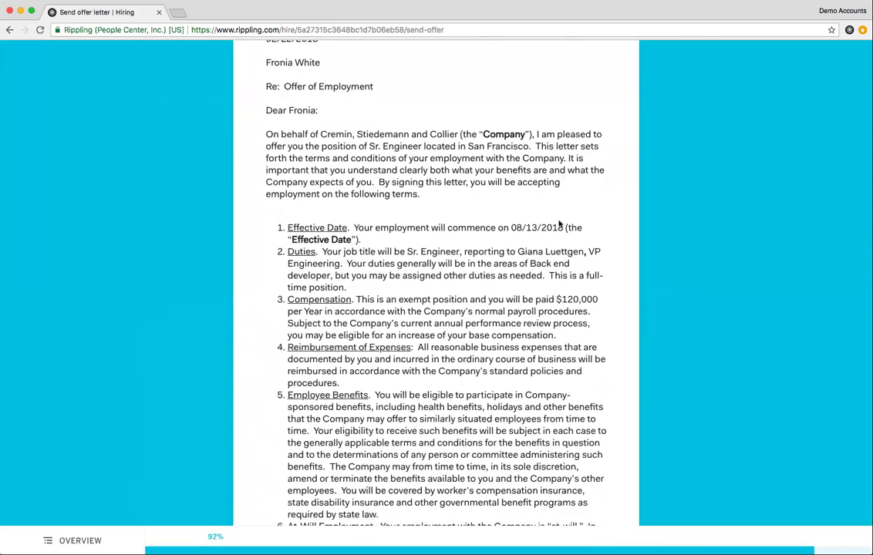
{"action": "scroll", "coordinate": [562, 277], "scroll_direction": "down", "scroll_amount": 15}
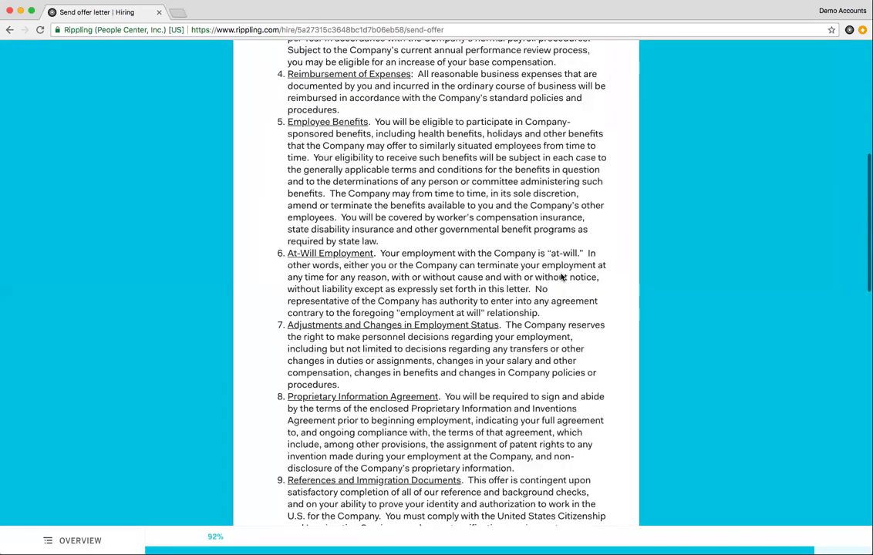
{"action": "left_click", "coordinate": [394, 489]}
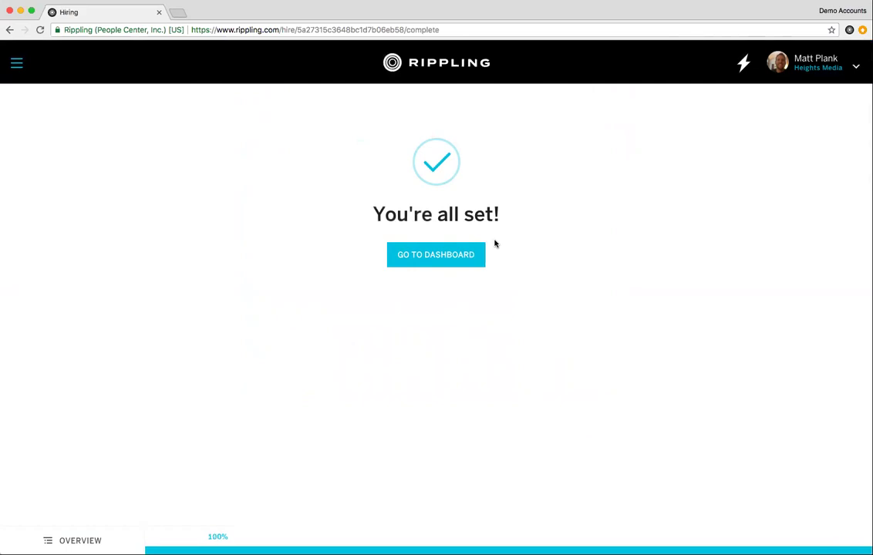
{"action": "left_click", "coordinate": [436, 77]}
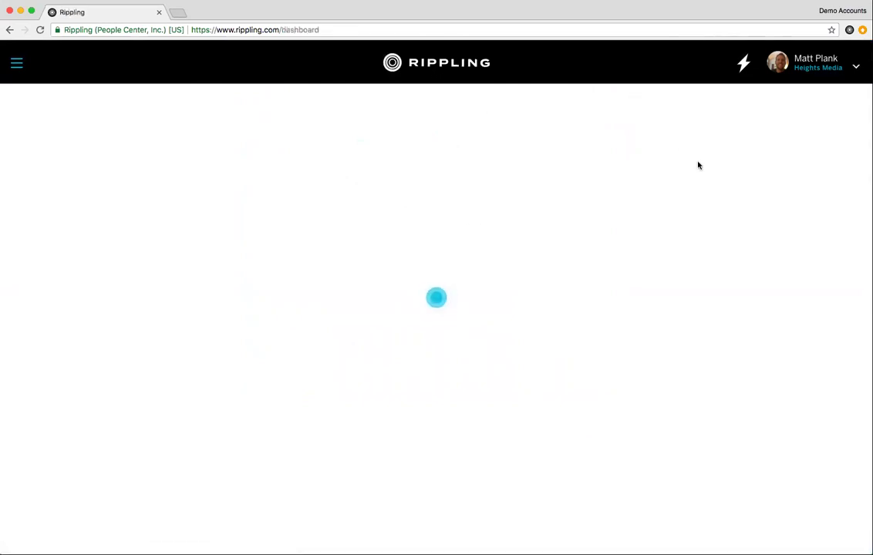